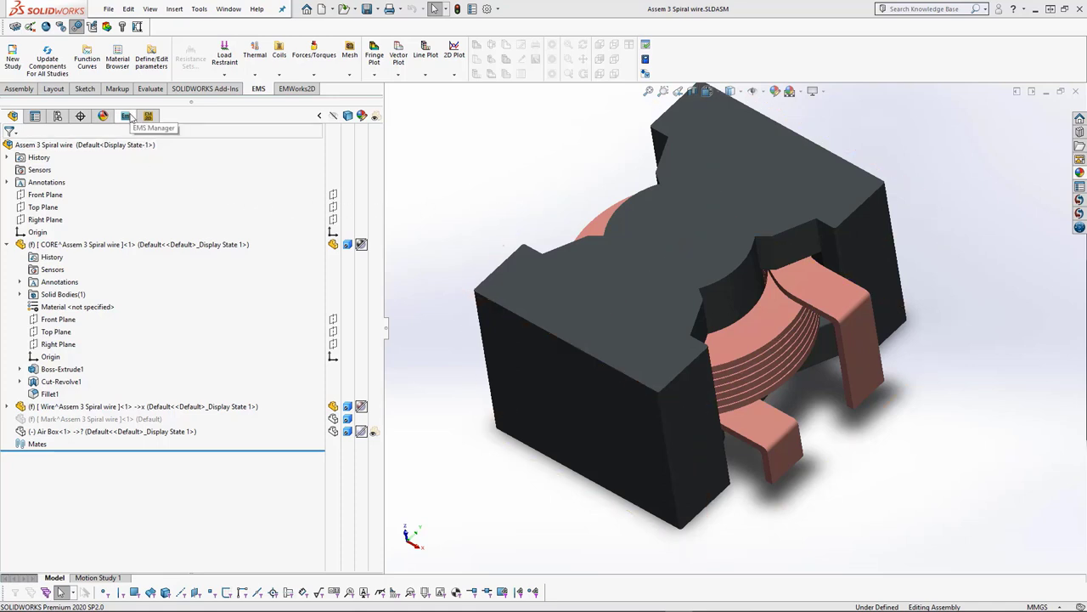
Switch the left panel to the EMS Manager to list Study 1 through Study 10
{"action": "left_click", "coordinate": [131, 116]}
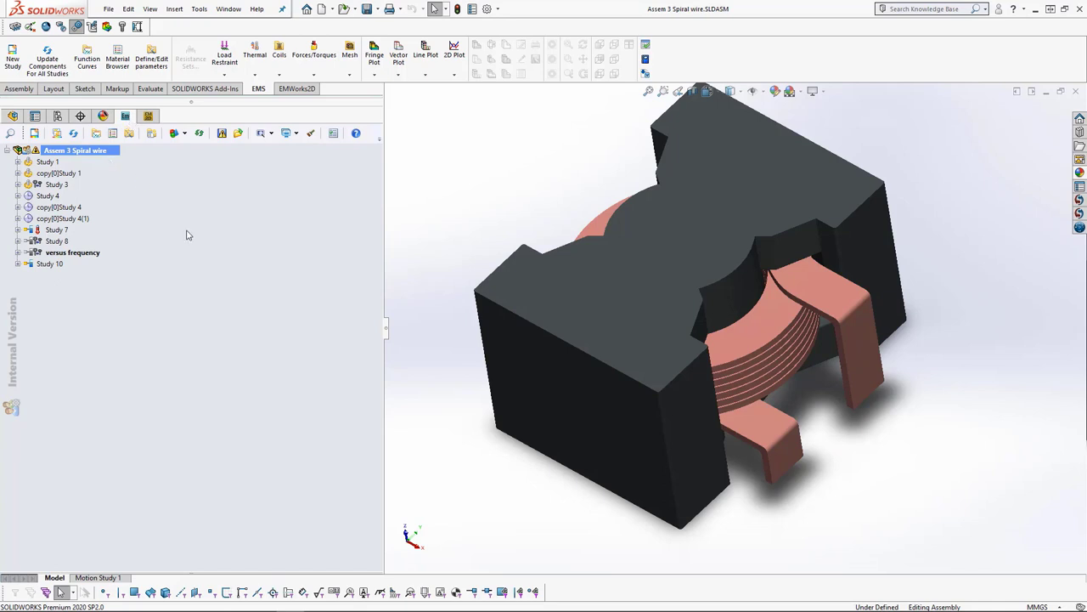
Look over Study 1 and Study 7, then start a new study on the Assem 3 Spiral wire assembly
{"action": "left_click", "coordinate": [85, 173]}
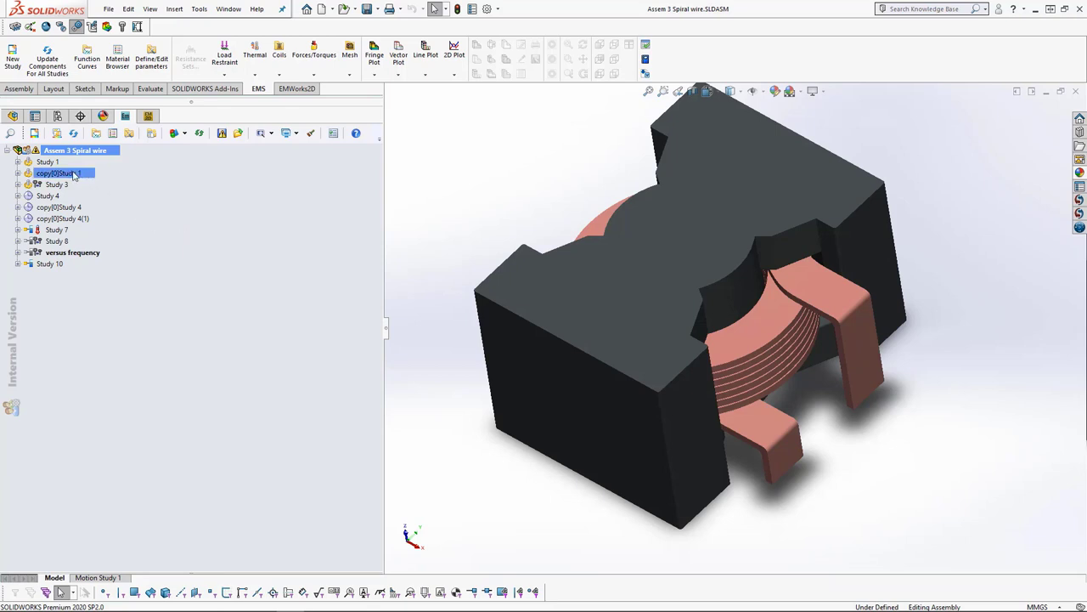
{"action": "left_click", "coordinate": [56, 229]}
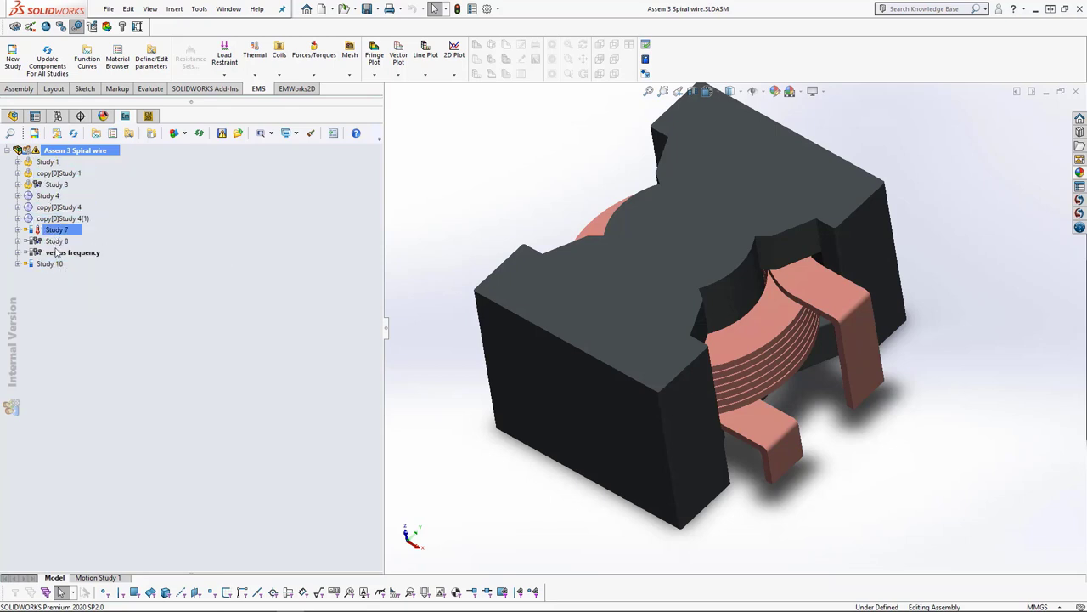
{"action": "left_click", "coordinate": [71, 153]}
{"action": "right_click", "coordinate": [72, 155]}
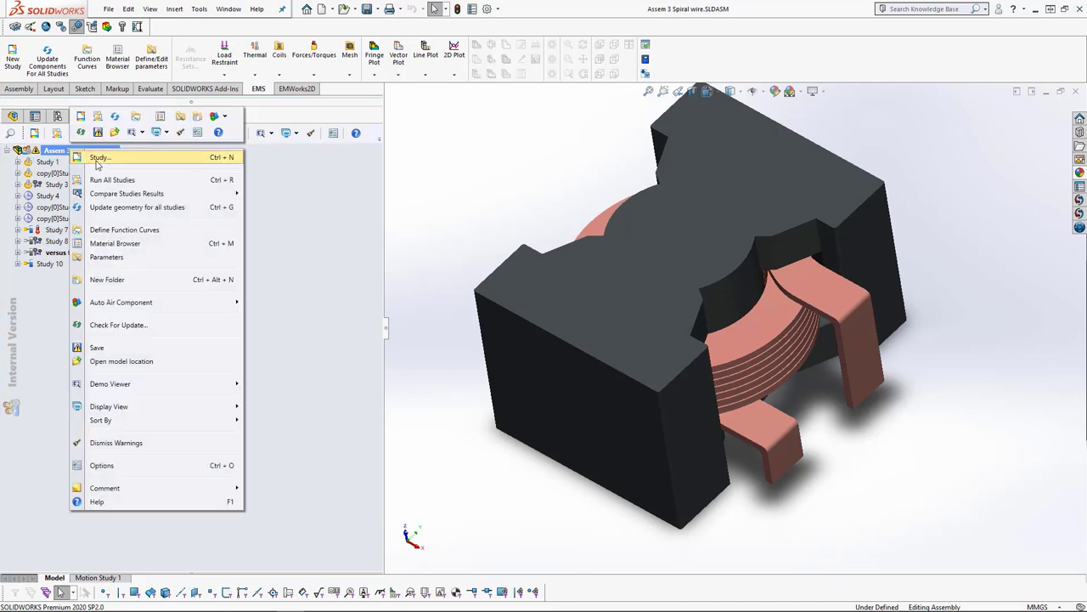
{"action": "left_click", "coordinate": [122, 161]}
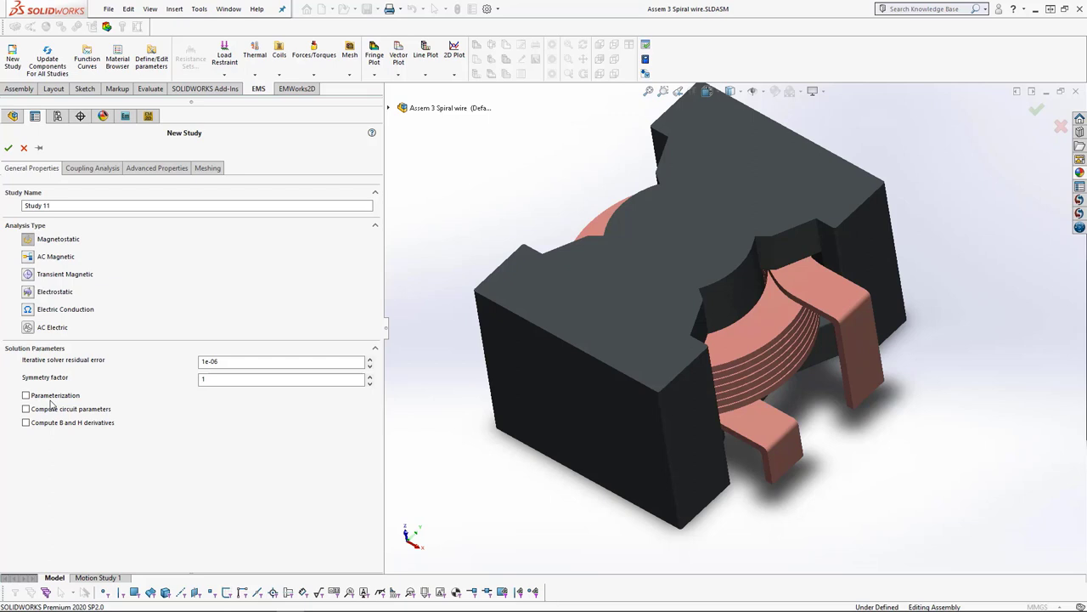
Make Study 11 AC Magnetic with no coupling options, keeping split core loss at 50 Hz
{"action": "left_click", "coordinate": [31, 257]}
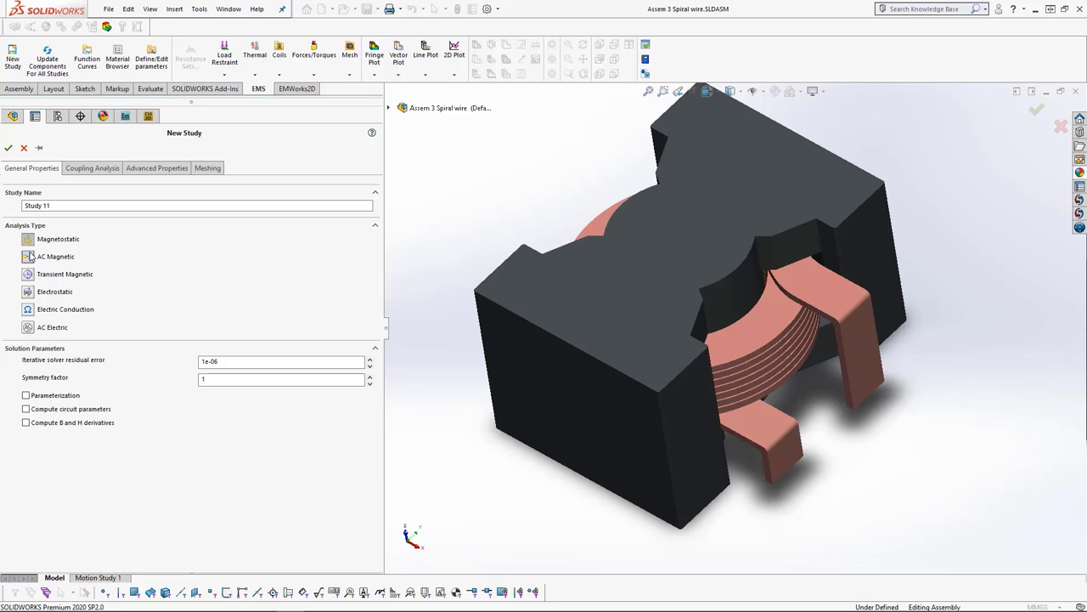
{"action": "left_click", "coordinate": [92, 168]}
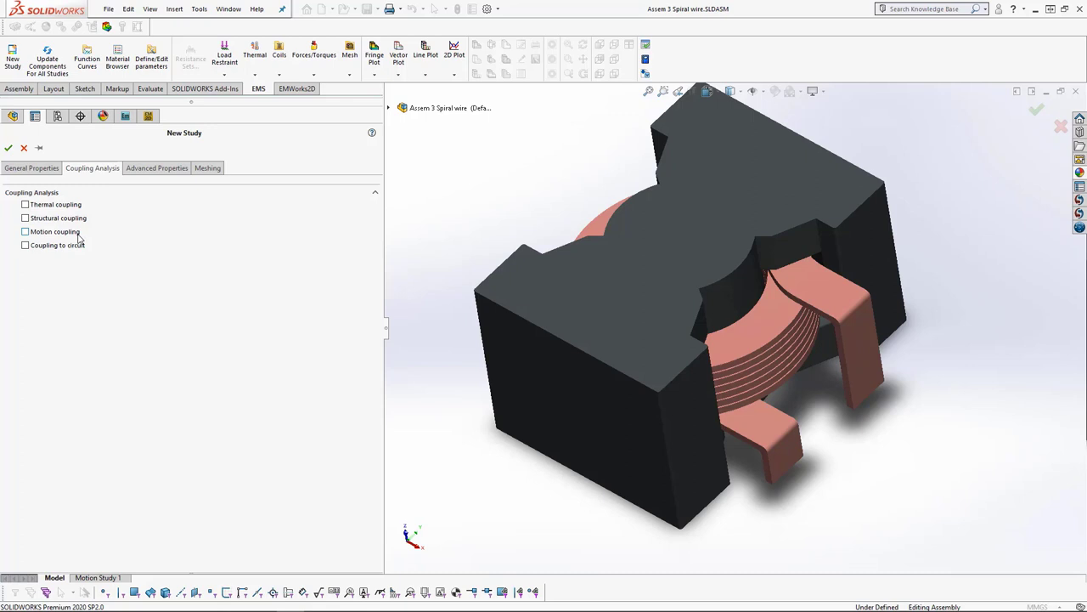
{"action": "left_click", "coordinate": [41, 168]}
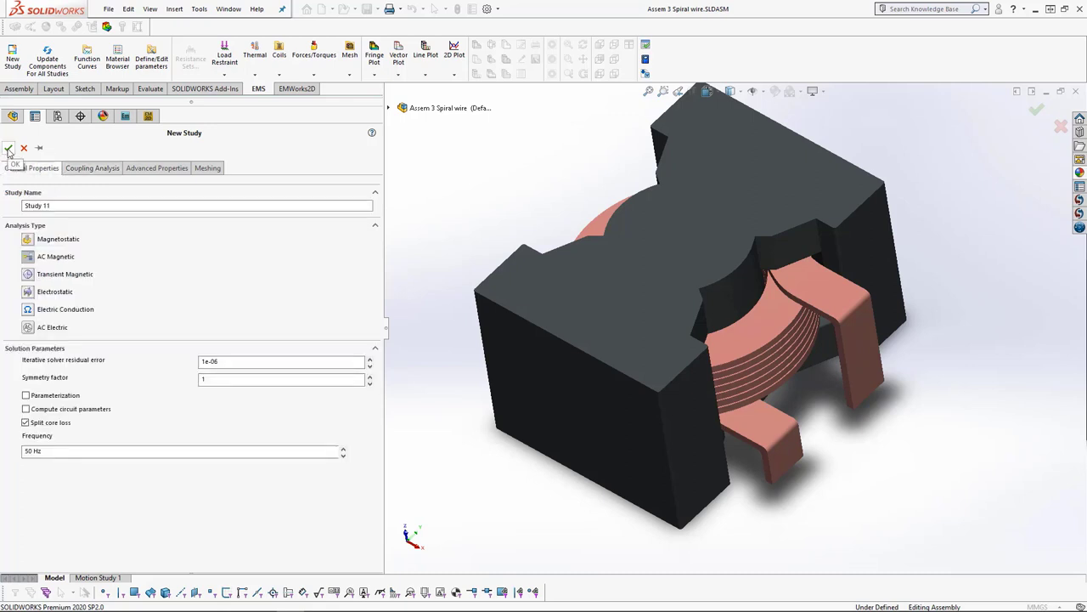
Create Study 11 and assign Air to Air Box-1
{"action": "left_click", "coordinate": [8, 150]}
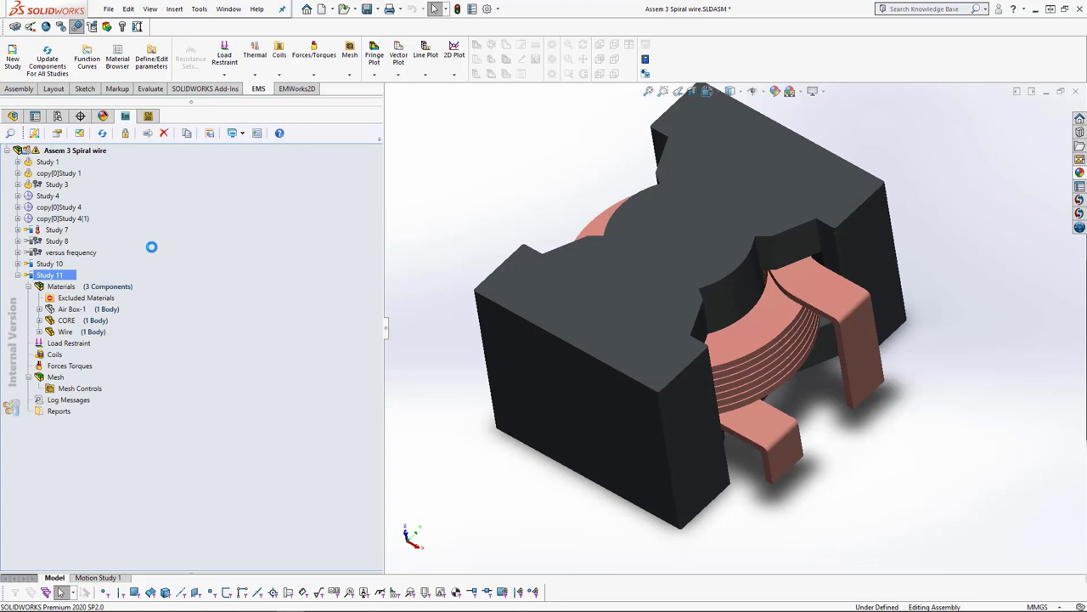
{"action": "left_click", "coordinate": [67, 289]}
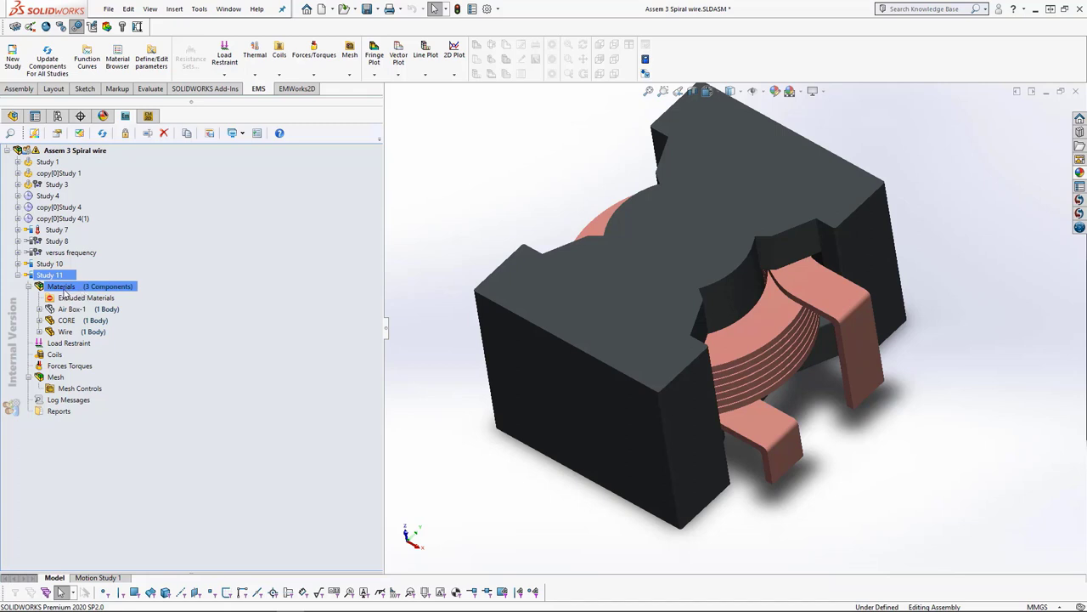
{"action": "left_click", "coordinate": [71, 309]}
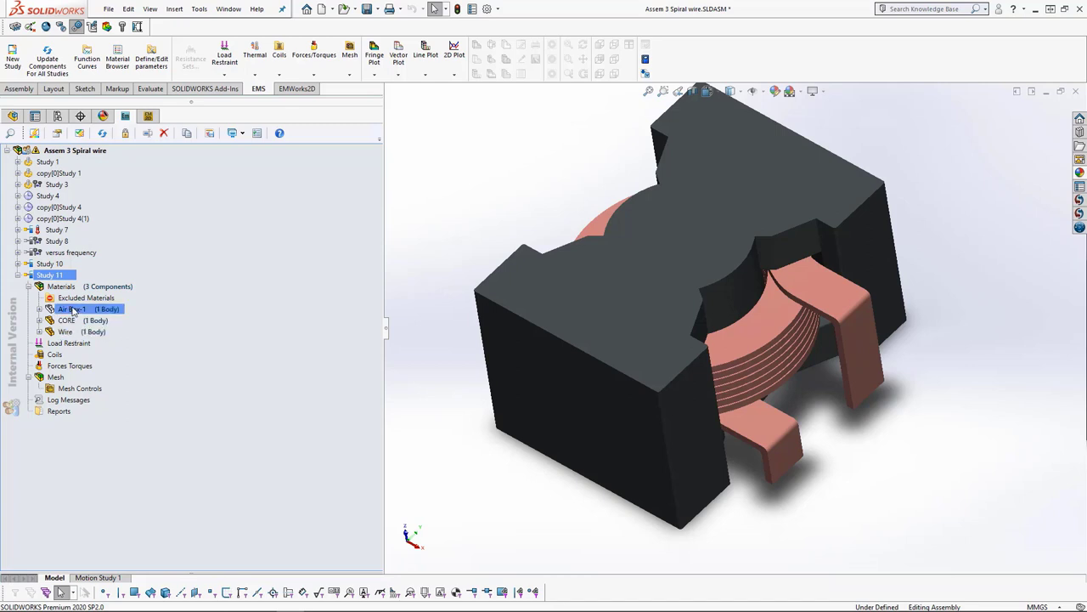
{"action": "right_click", "coordinate": [73, 311]}
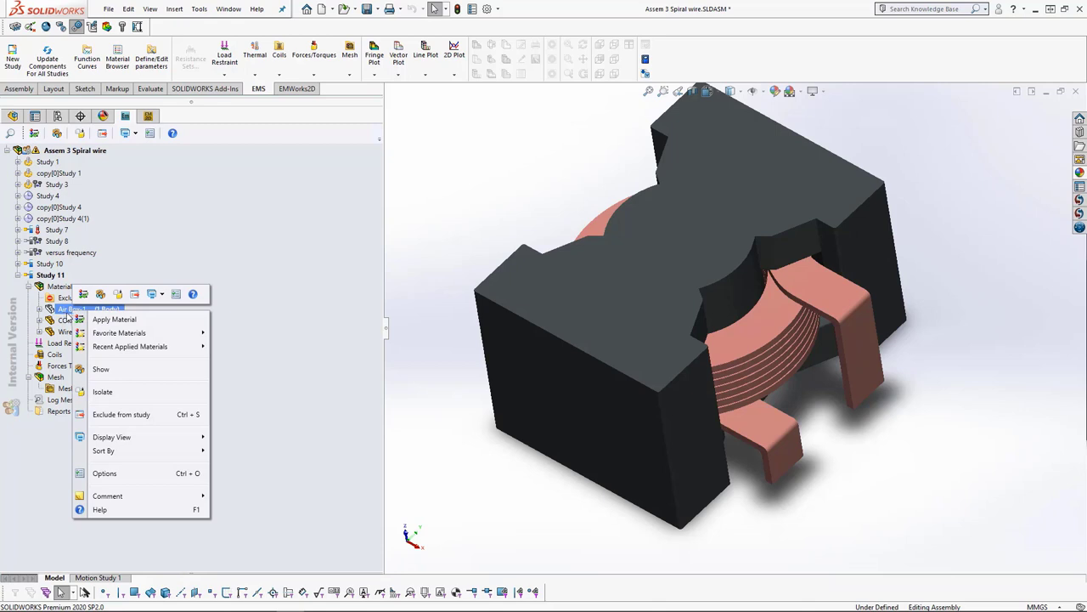
{"action": "mouse_move", "coordinate": [99, 335]}
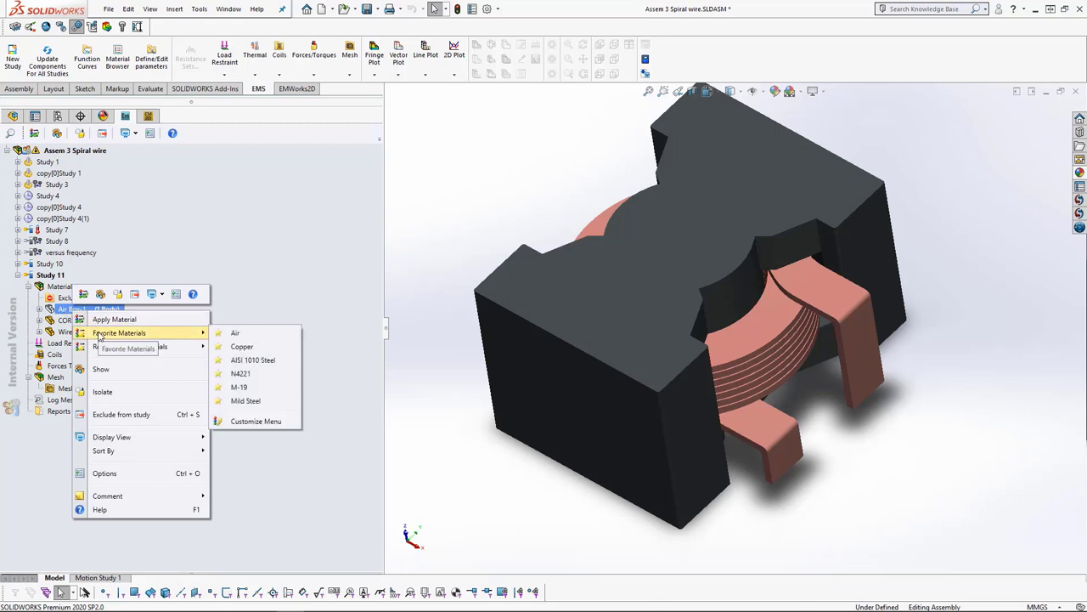
{"action": "left_click", "coordinate": [243, 334]}
Assign PC95 to the CORE and Copper to the Wire
{"action": "right_click", "coordinate": [89, 323]}
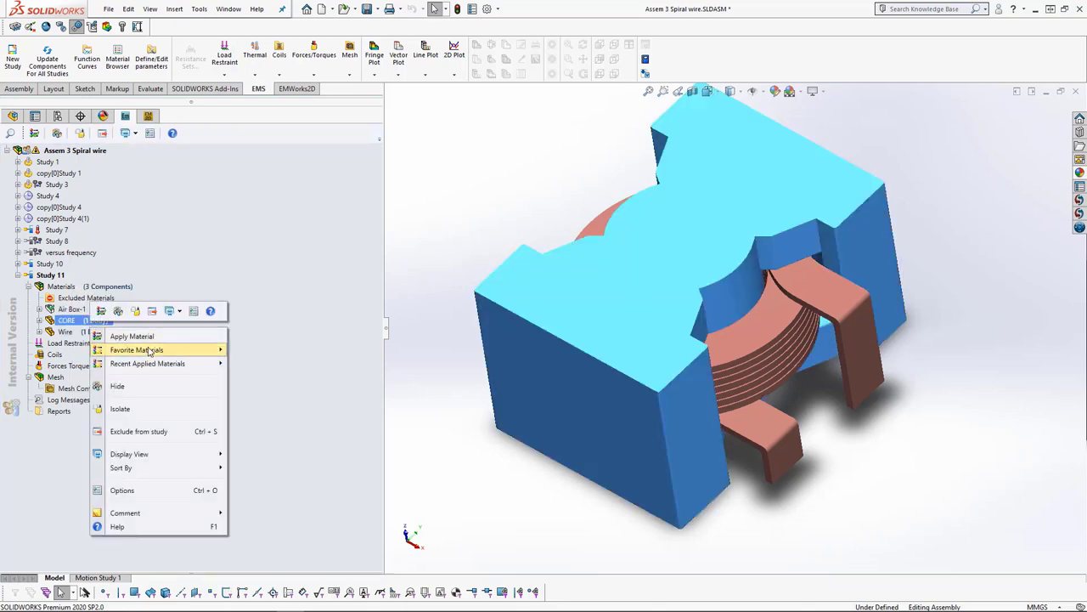
{"action": "mouse_move", "coordinate": [149, 352]}
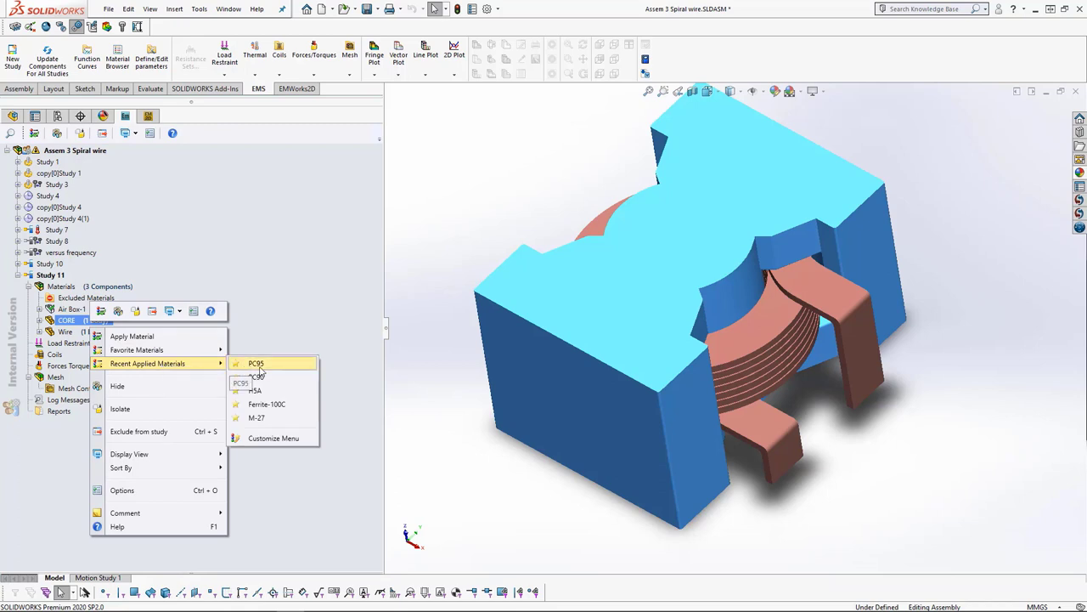
{"action": "left_click", "coordinate": [259, 364]}
{"action": "left_click", "coordinate": [93, 333]}
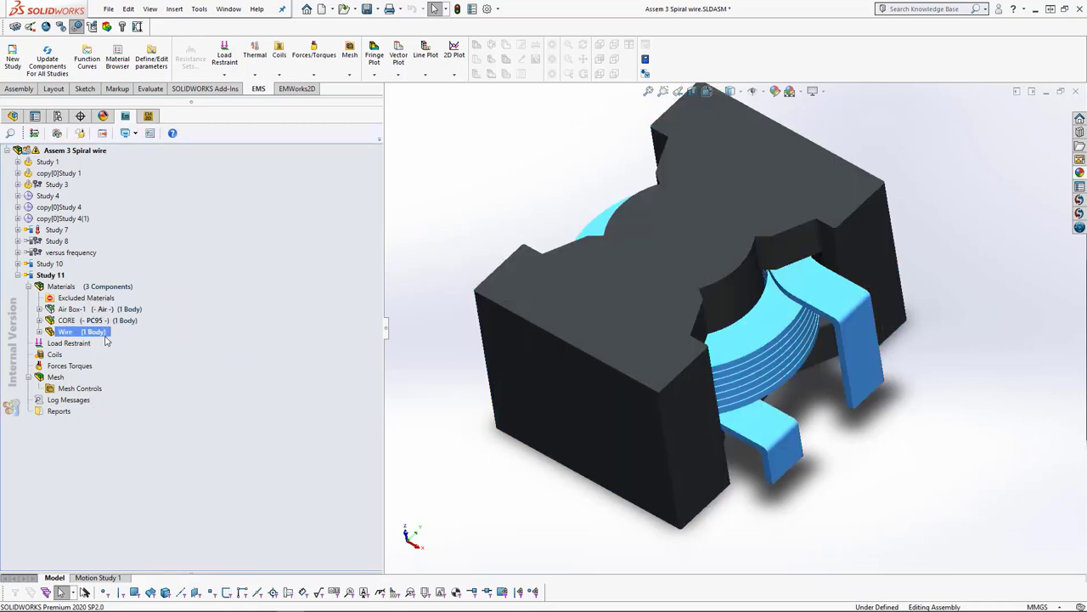
{"action": "right_click", "coordinate": [106, 339]}
{"action": "mouse_move", "coordinate": [201, 366]}
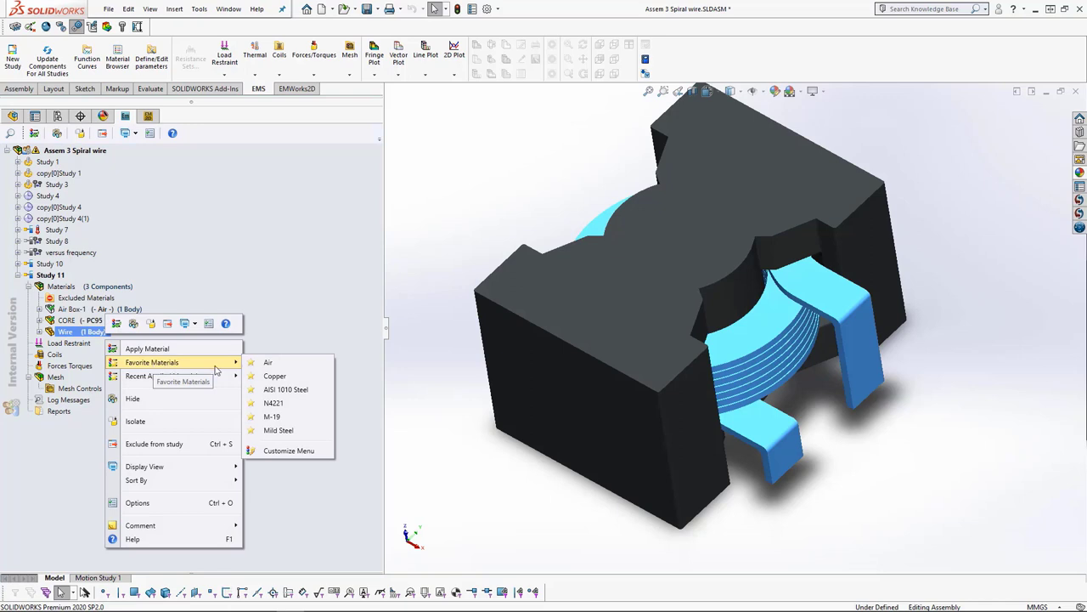
{"action": "left_click", "coordinate": [275, 376]}
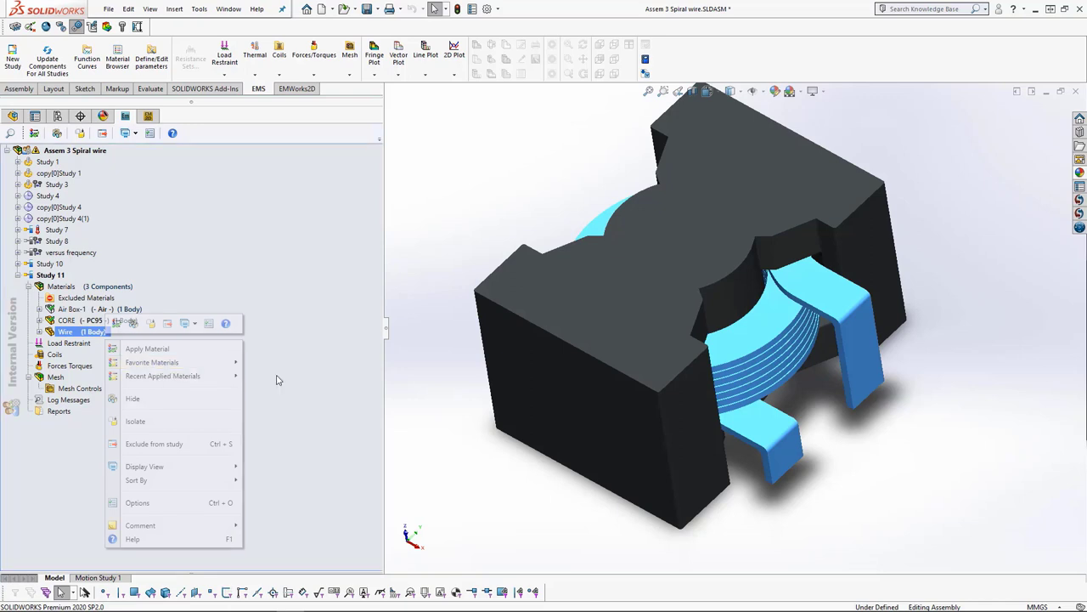
{"action": "right_click", "coordinate": [68, 289]}
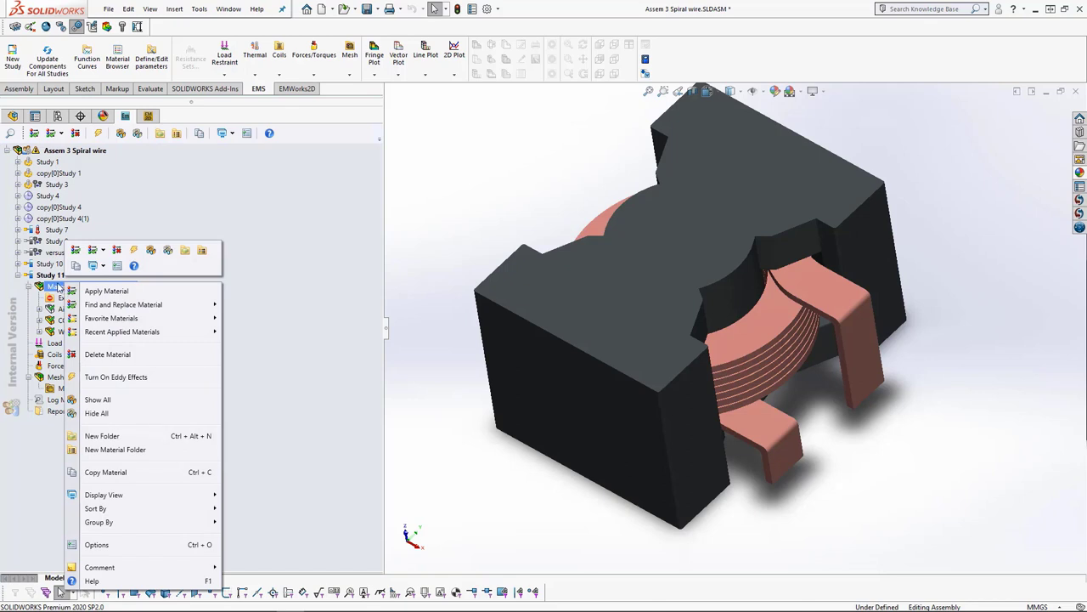
{"action": "left_click", "coordinate": [81, 293]}
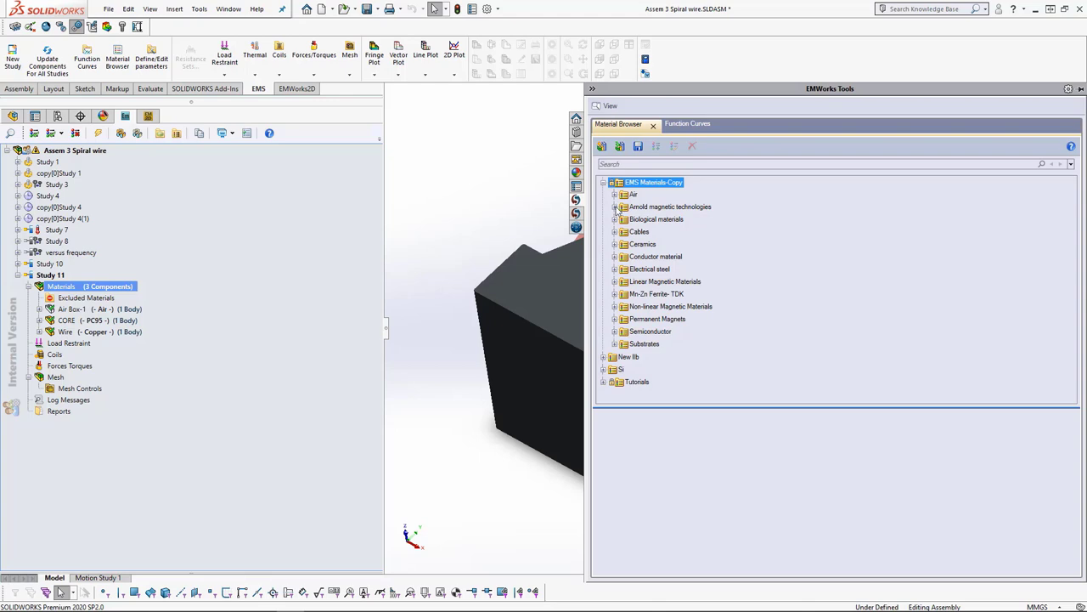
{"action": "left_click", "coordinate": [615, 207]}
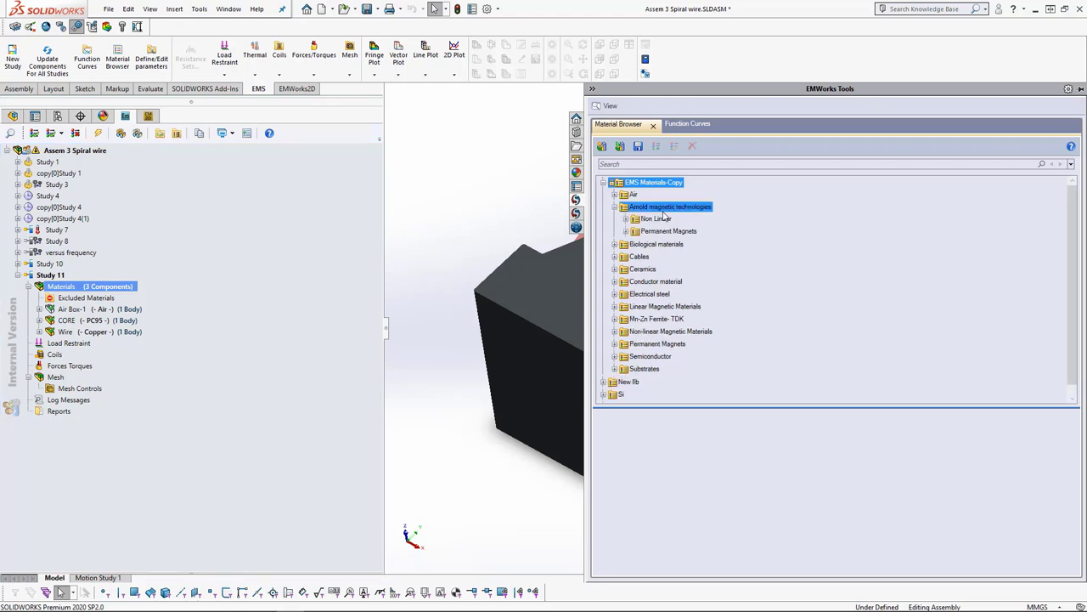
{"action": "left_click", "coordinate": [634, 220]}
{"action": "left_click", "coordinate": [632, 226]}
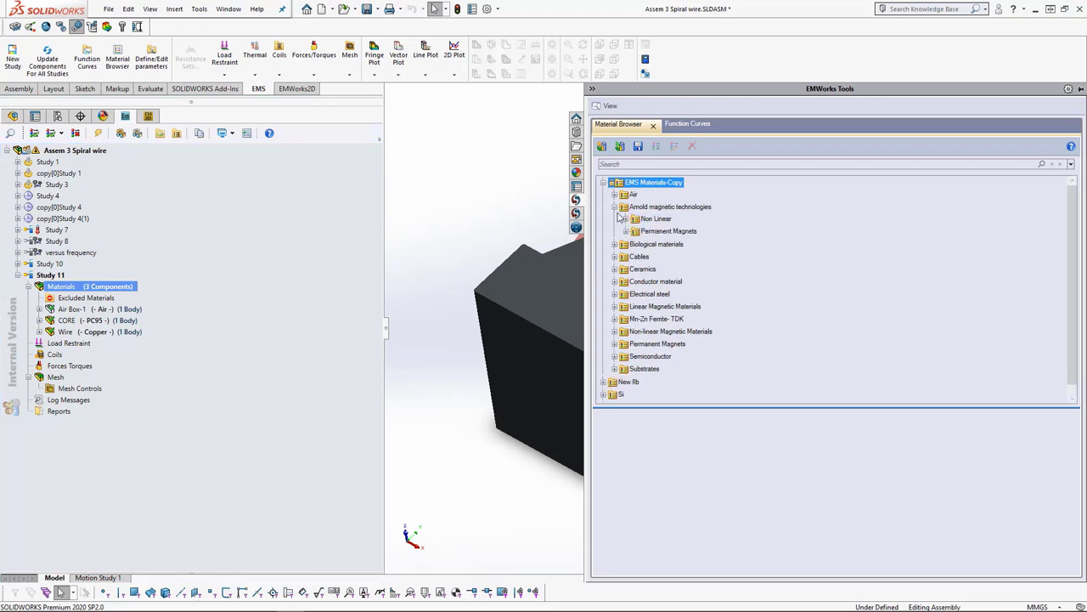
{"action": "left_click", "coordinate": [615, 207]}
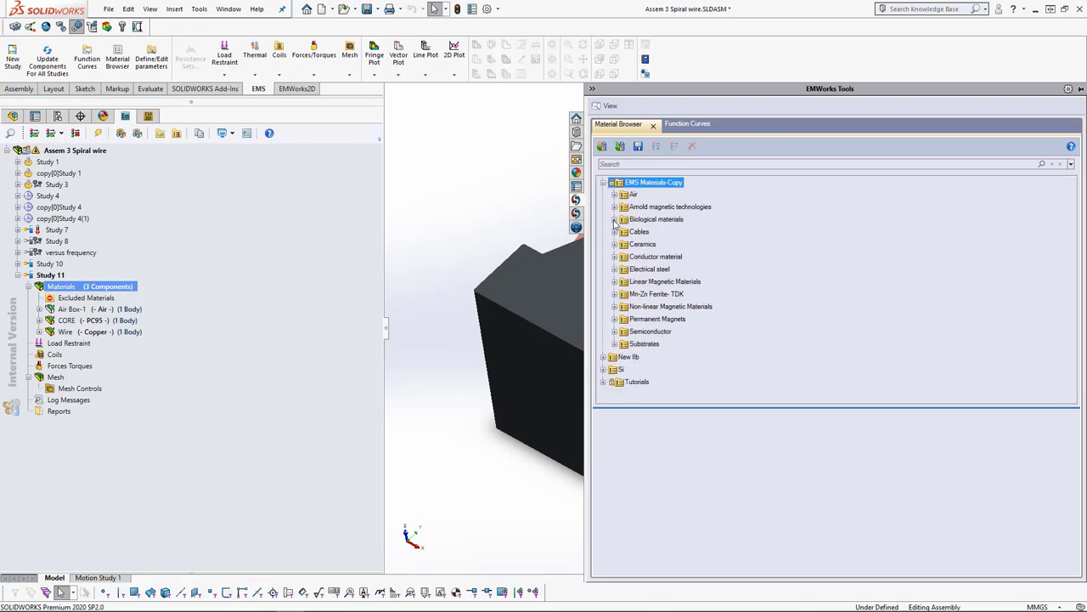
{"action": "left_click", "coordinate": [614, 231]}
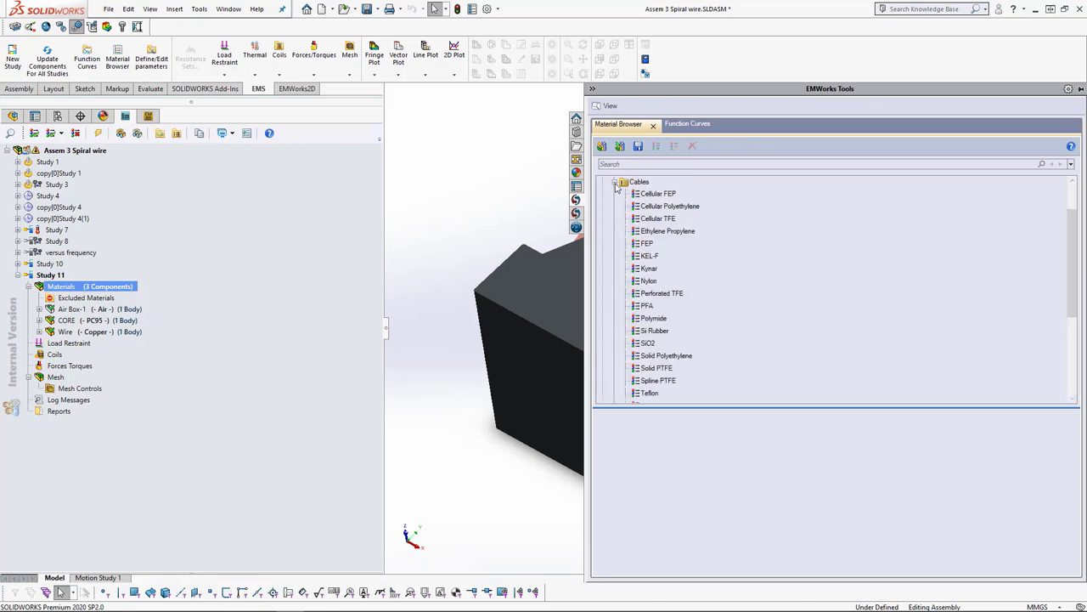
{"action": "left_click", "coordinate": [614, 182]}
{"action": "left_click", "coordinate": [614, 243]}
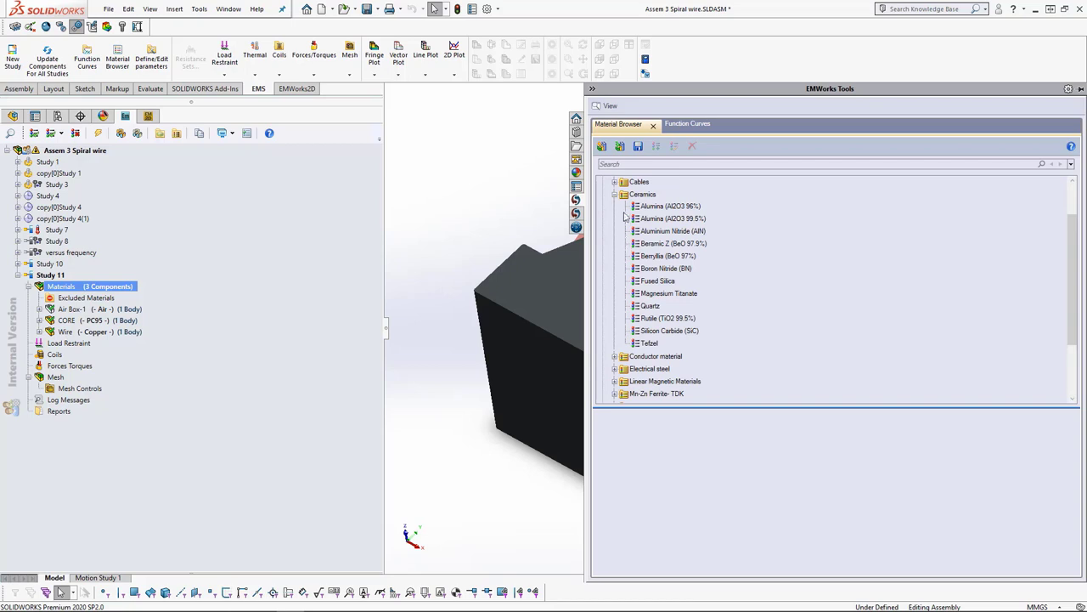
{"action": "left_click", "coordinate": [615, 195]}
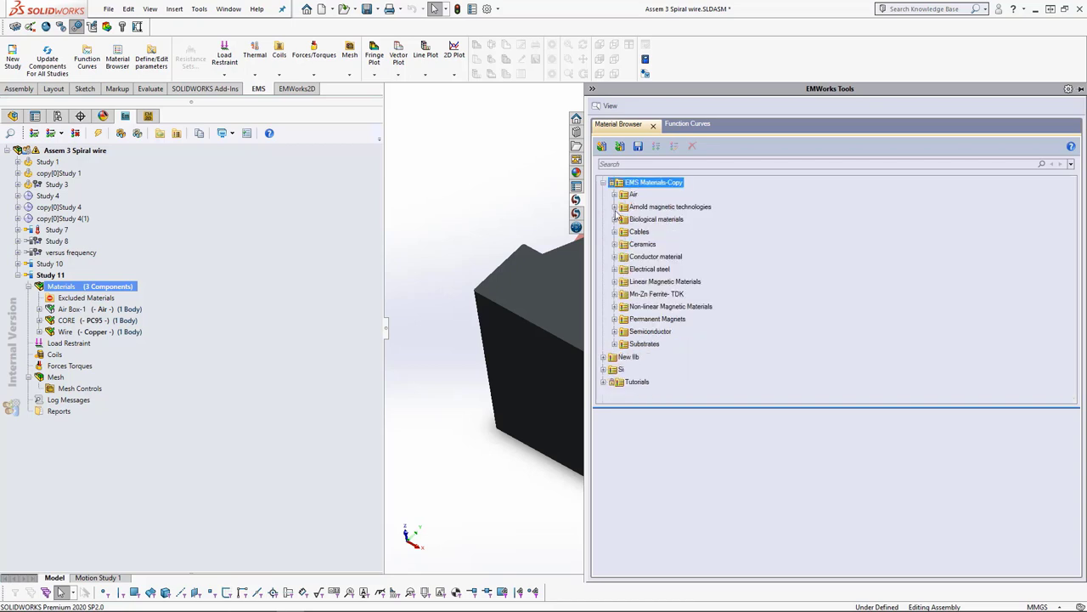
{"action": "left_click", "coordinate": [614, 256]}
{"action": "left_click", "coordinate": [654, 219]}
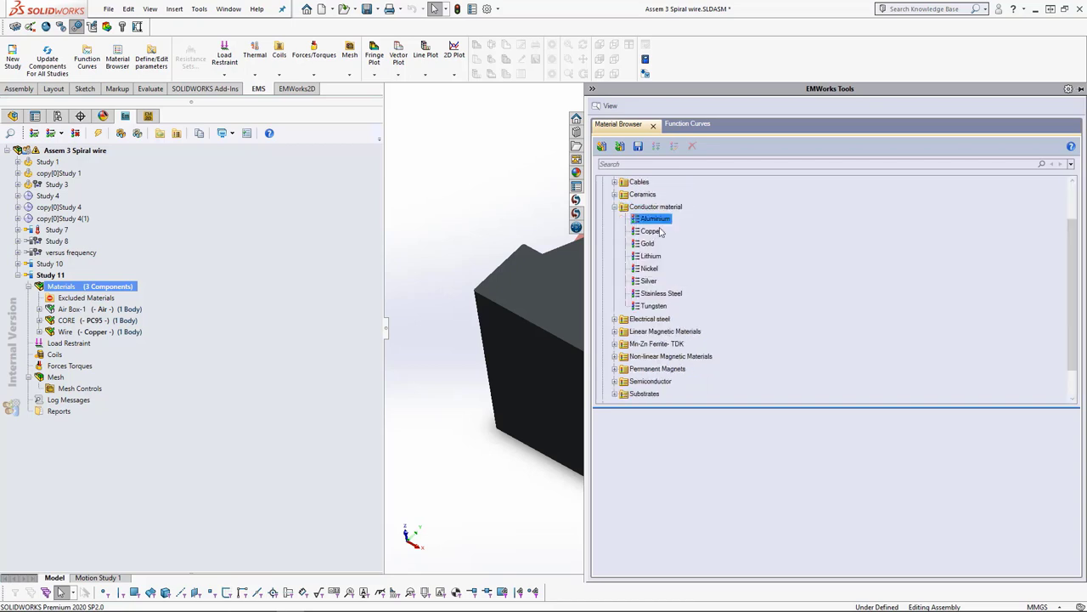
{"action": "left_click", "coordinate": [614, 207]}
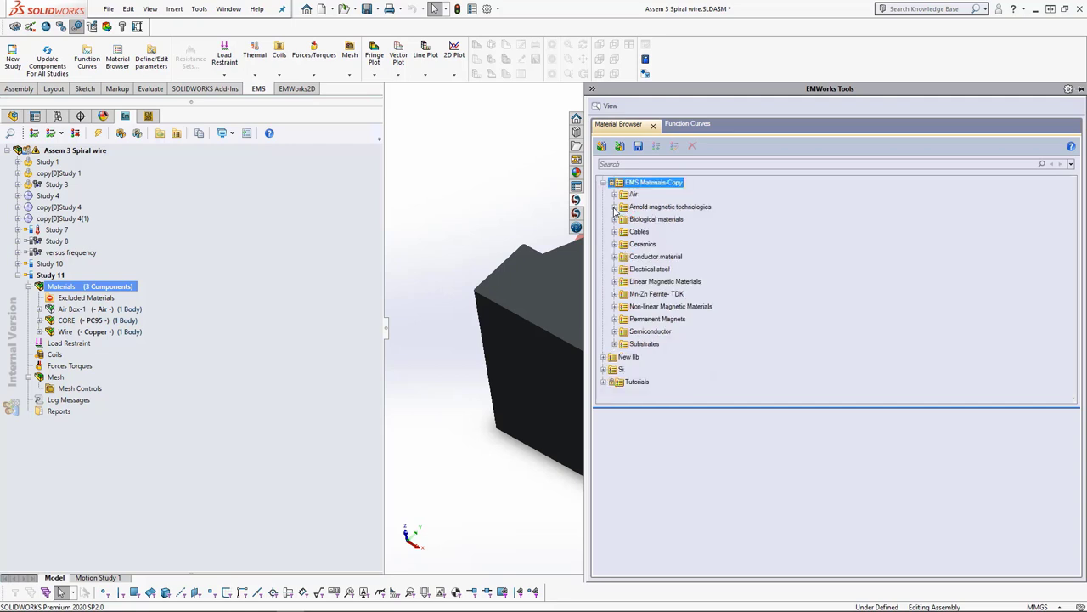
{"action": "left_click", "coordinate": [623, 269]}
{"action": "left_click", "coordinate": [623, 294]}
{"action": "left_click", "coordinate": [615, 270]}
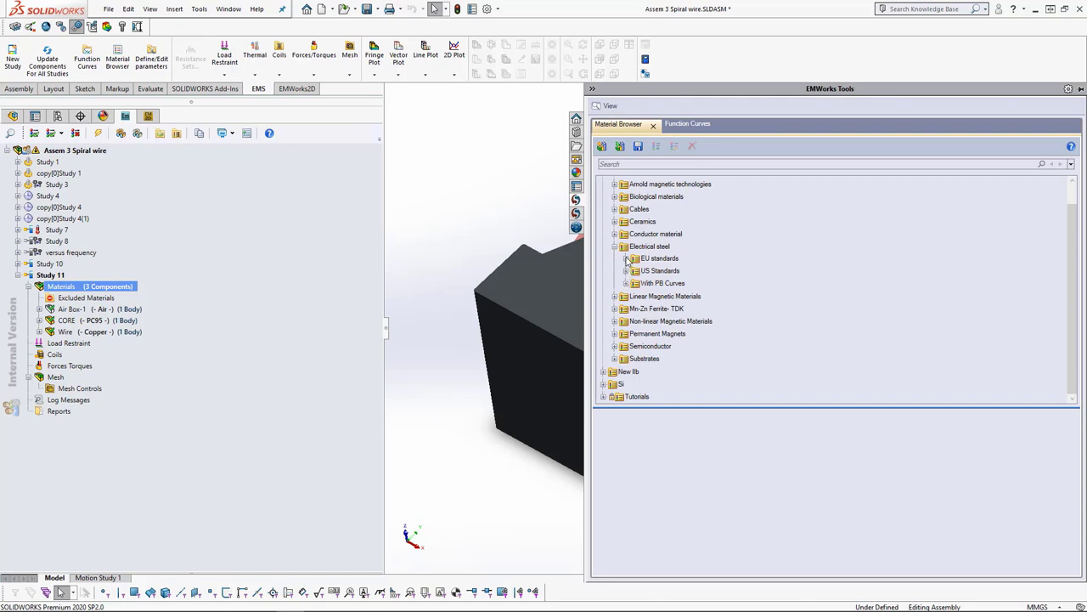
{"action": "left_click", "coordinate": [626, 258]}
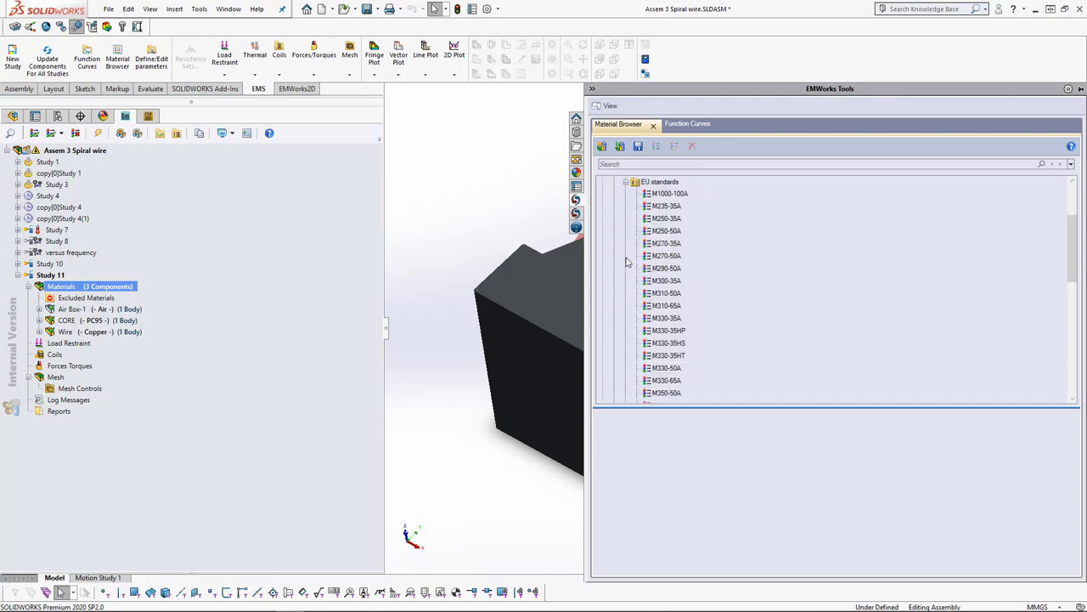
{"action": "left_click", "coordinate": [626, 182]}
{"action": "left_click", "coordinate": [629, 272]}
{"action": "left_click", "coordinate": [664, 207]}
{"action": "left_click", "coordinate": [679, 331]}
{"action": "left_click", "coordinate": [681, 368]}
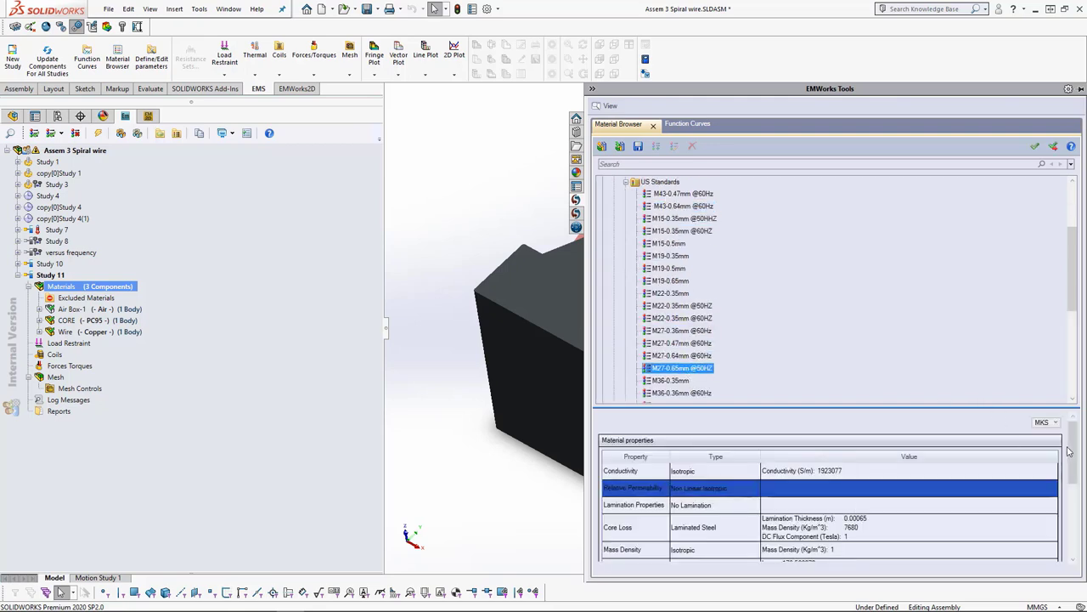
{"action": "scroll", "coordinate": [1069, 457], "scroll_direction": "down", "scroll_amount": 2}
{"action": "mouse_move", "coordinate": [1069, 460]}
{"action": "left_mouse_down"}
{"action": "mouse_move", "coordinate": [1070, 483]}
{"action": "mouse_move", "coordinate": [1069, 463]}
{"action": "left_mouse_up"}
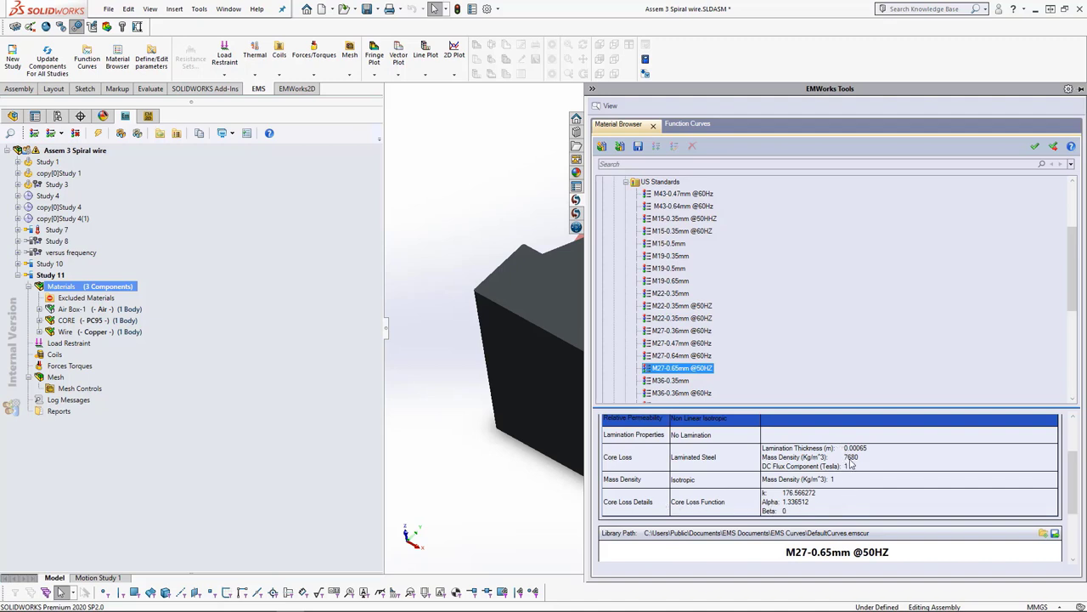
{"action": "scroll", "coordinate": [1079, 482], "scroll_direction": "down", "scroll_amount": 2}
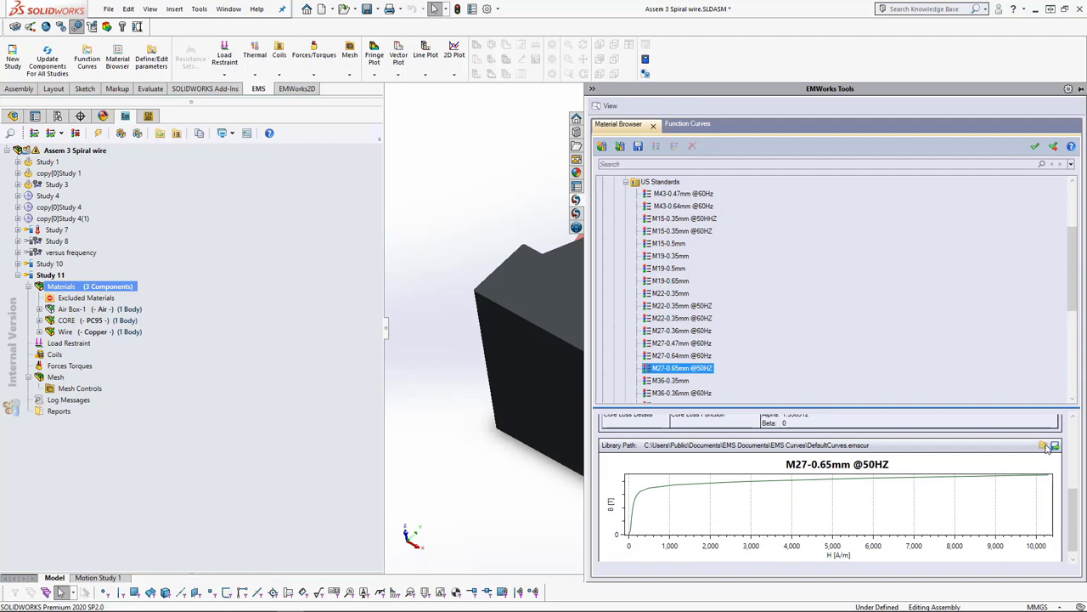
{"action": "right_click", "coordinate": [689, 371]}
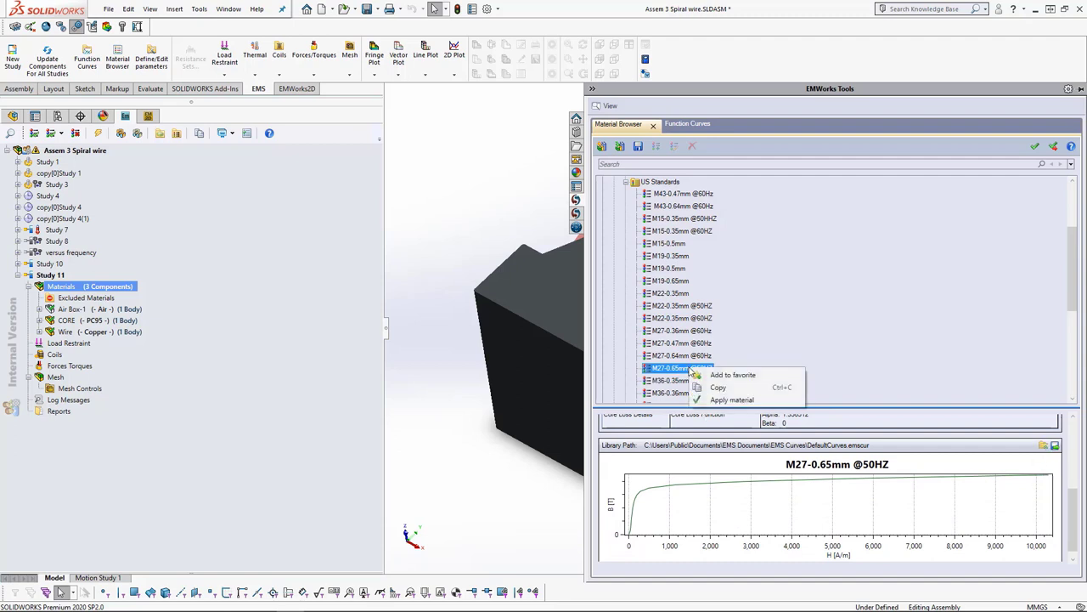
{"action": "left_click", "coordinate": [712, 396]}
{"action": "left_click", "coordinate": [625, 182]}
{"action": "key", "text": "Left"}
{"action": "key", "text": "Left"}
{"action": "left_click", "coordinate": [625, 332]}
{"action": "left_click", "coordinate": [625, 358]}
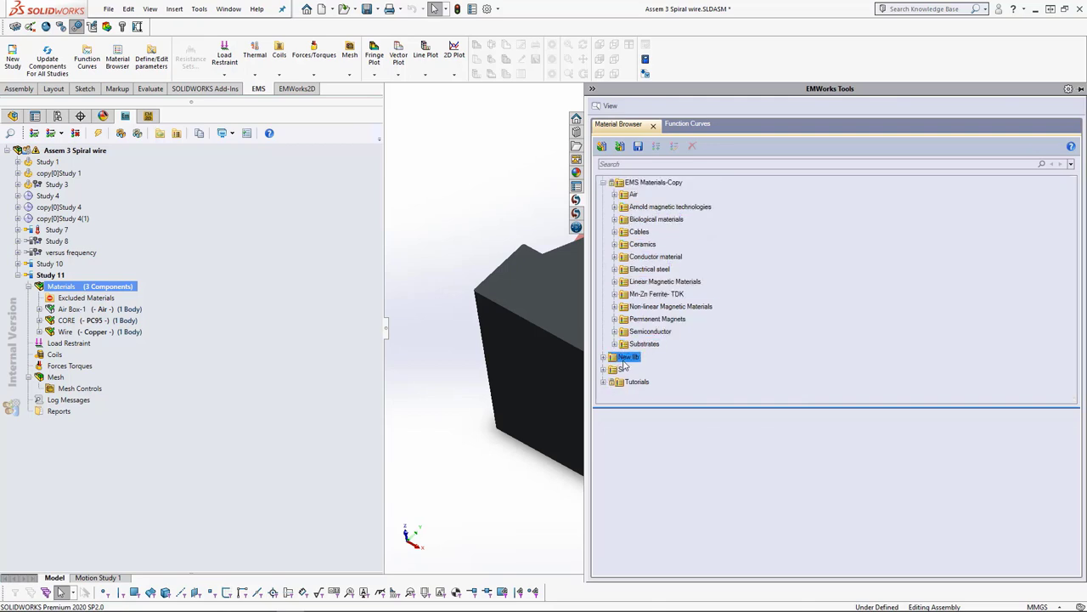
{"action": "right_click", "coordinate": [624, 362]}
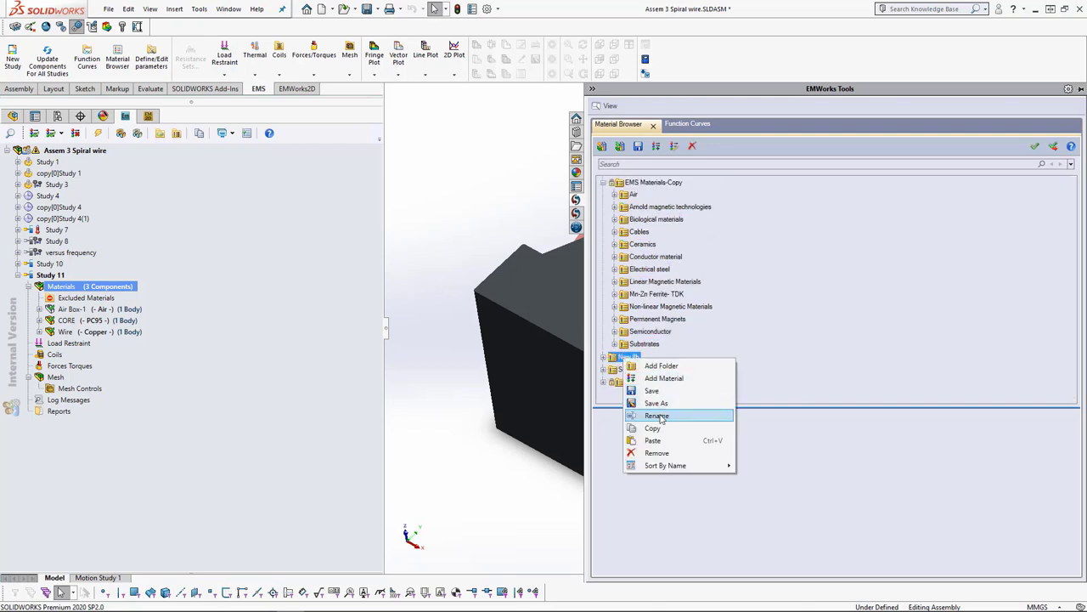
{"action": "left_click", "coordinate": [663, 441]}
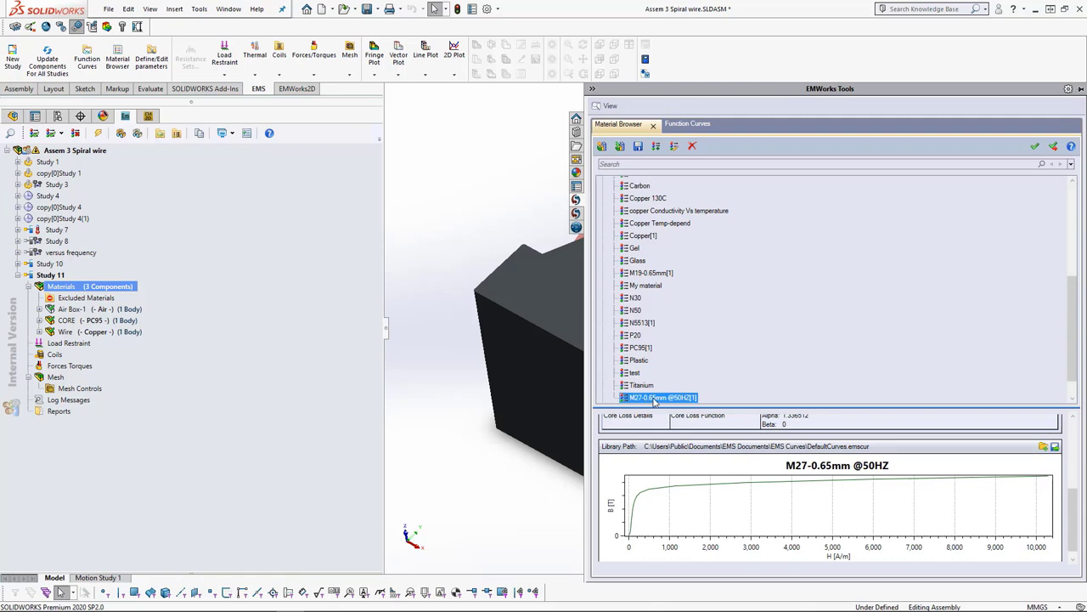
{"action": "right_click", "coordinate": [656, 399]}
{"action": "left_click", "coordinate": [674, 420]}
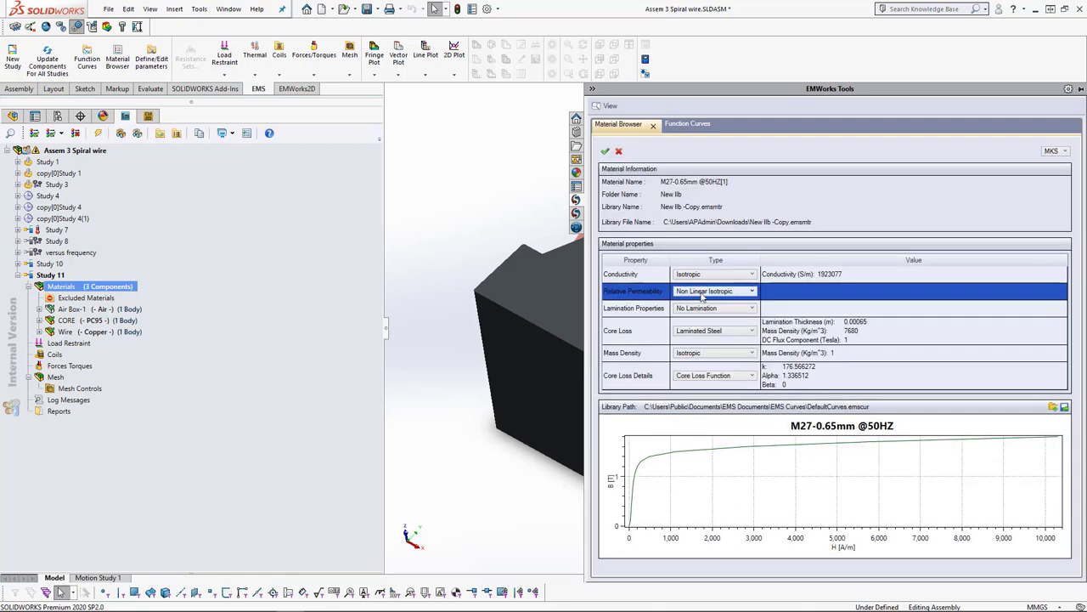
{"action": "left_click", "coordinate": [1053, 408]}
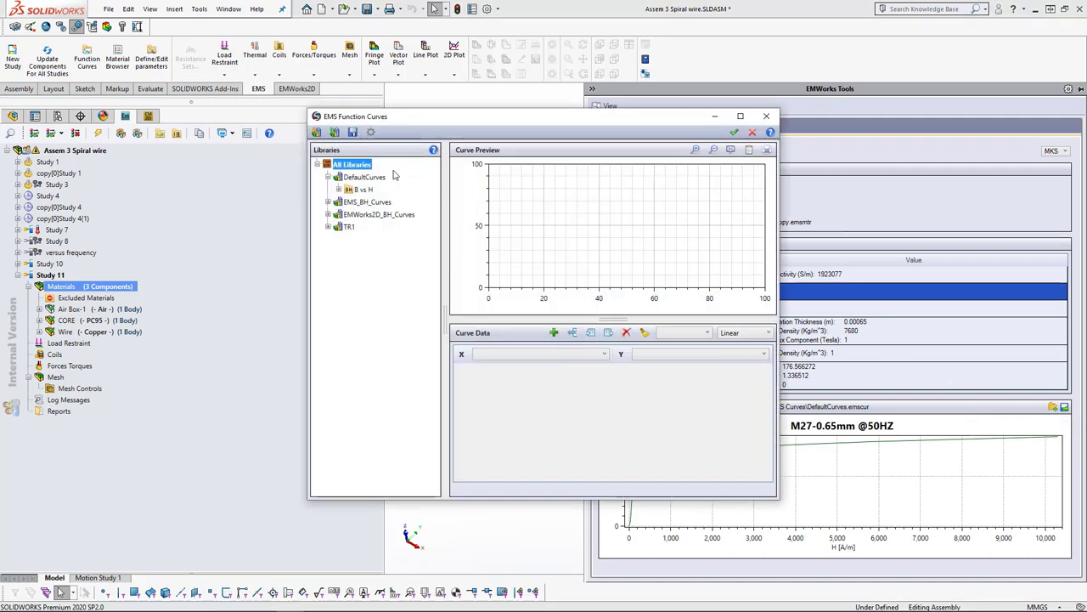
{"action": "right_click", "coordinate": [370, 191]}
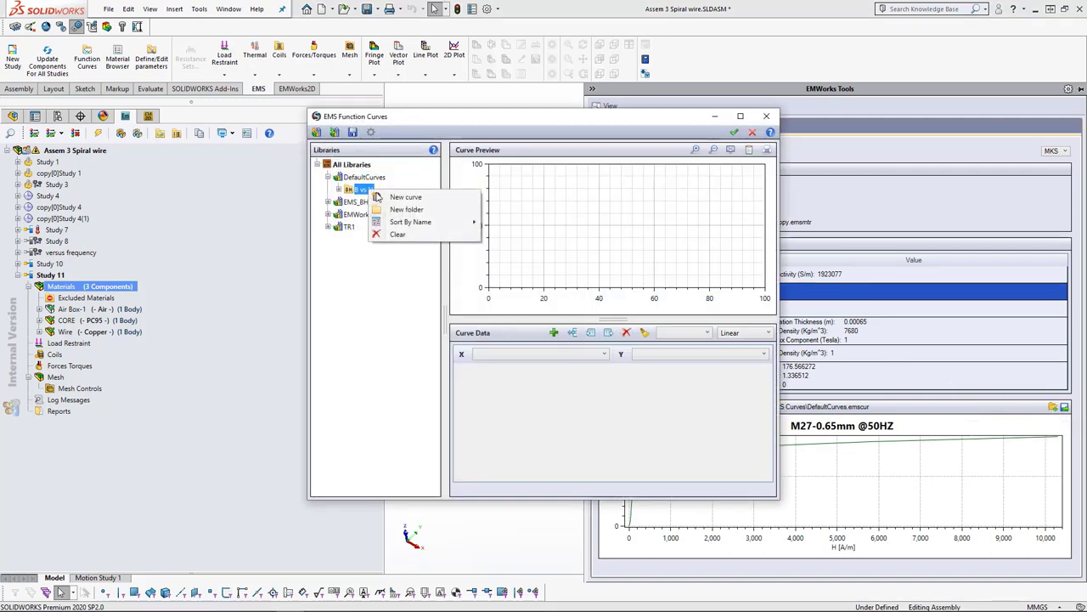
{"action": "left_click", "coordinate": [392, 197]}
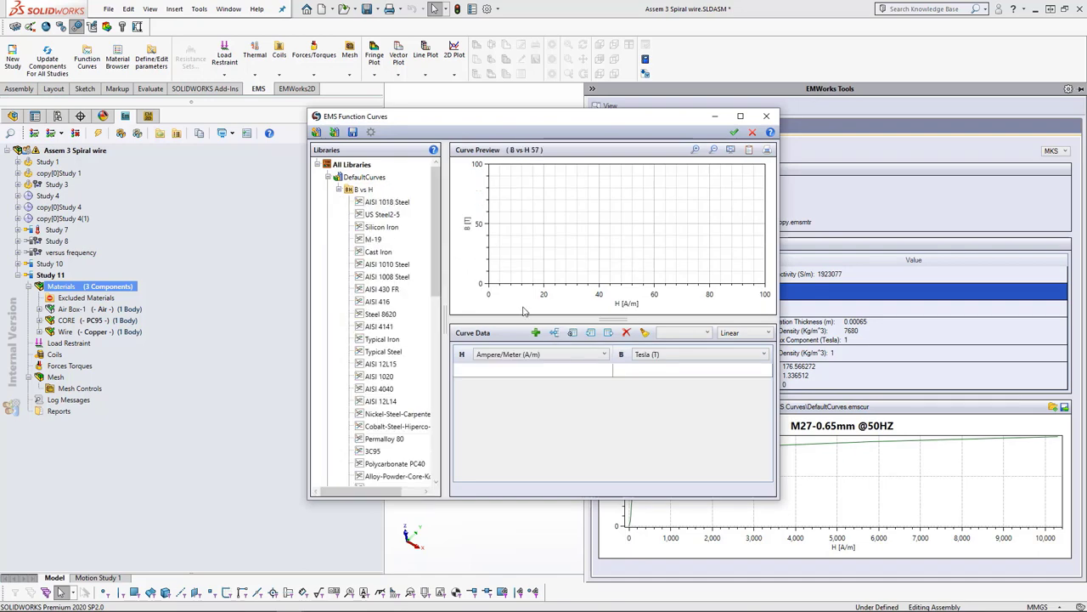
{"action": "left_click", "coordinate": [590, 334]}
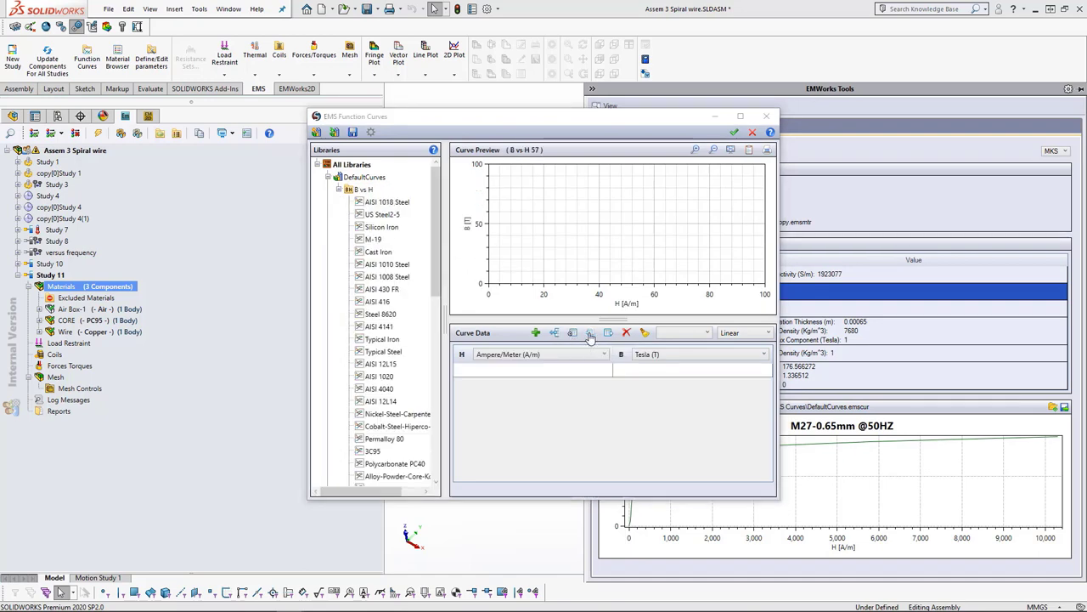
{"action": "left_click", "coordinate": [859, 432]}
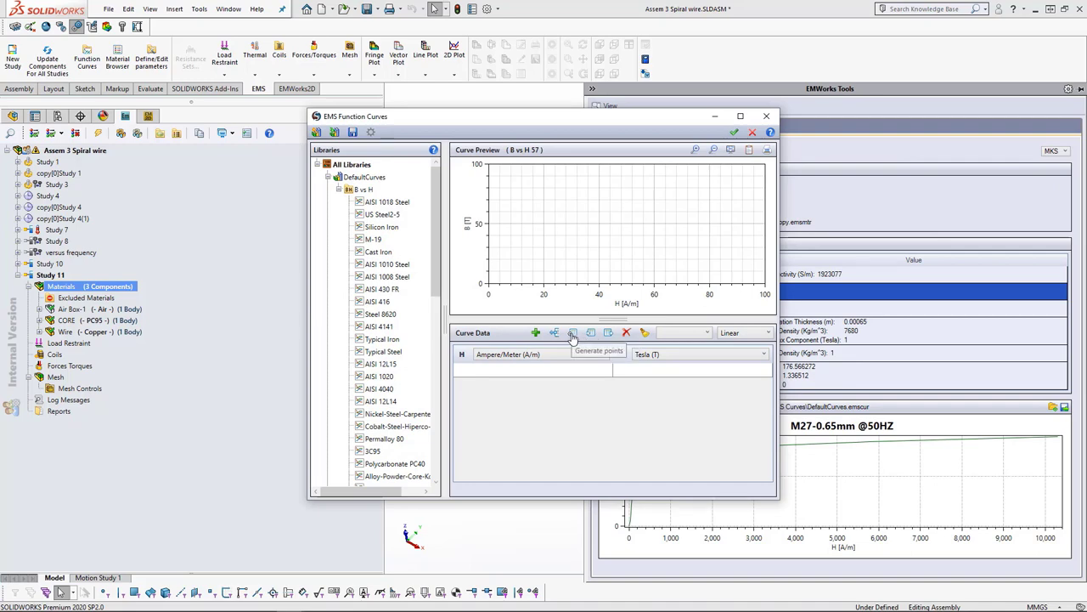
{"action": "left_click", "coordinate": [572, 337]}
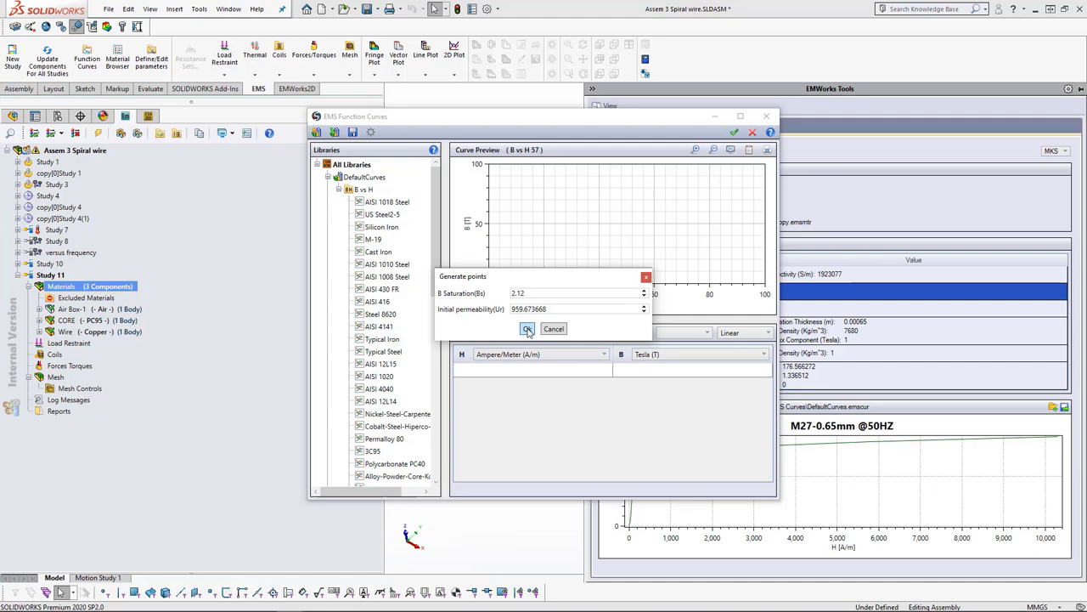
{"action": "left_click", "coordinate": [527, 330]}
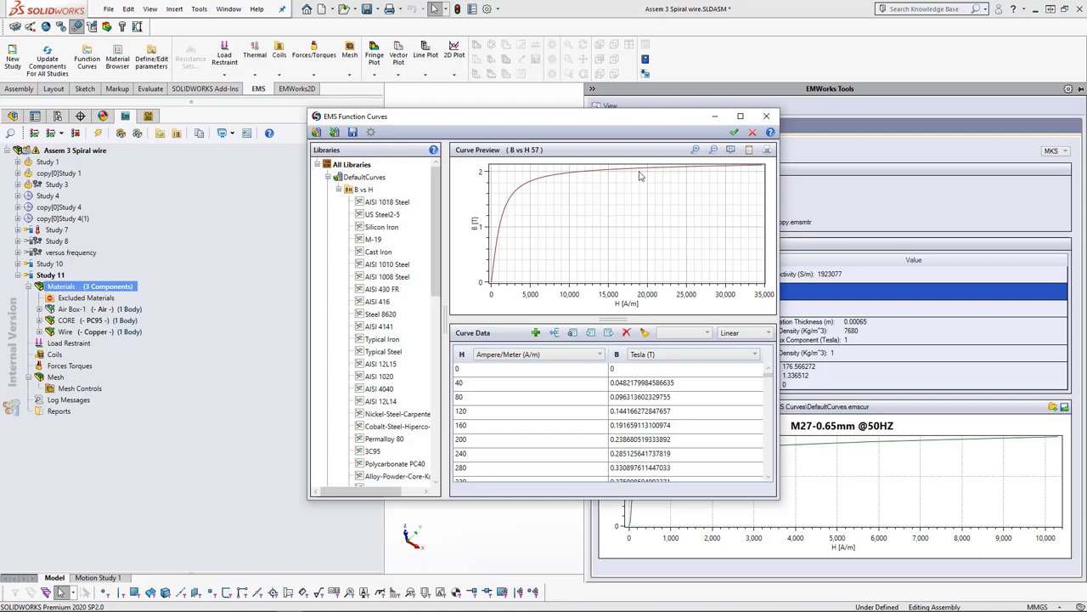
{"action": "left_click", "coordinate": [754, 134]}
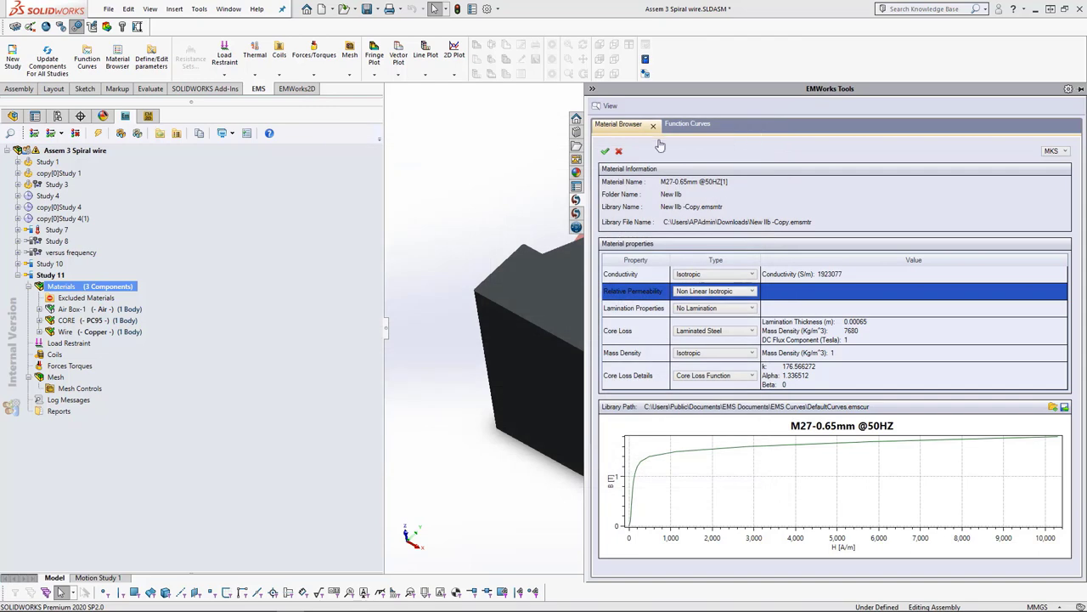
Close the material editor and start a Solid Coil with the copper wire as its body
{"action": "left_click", "coordinate": [619, 150]}
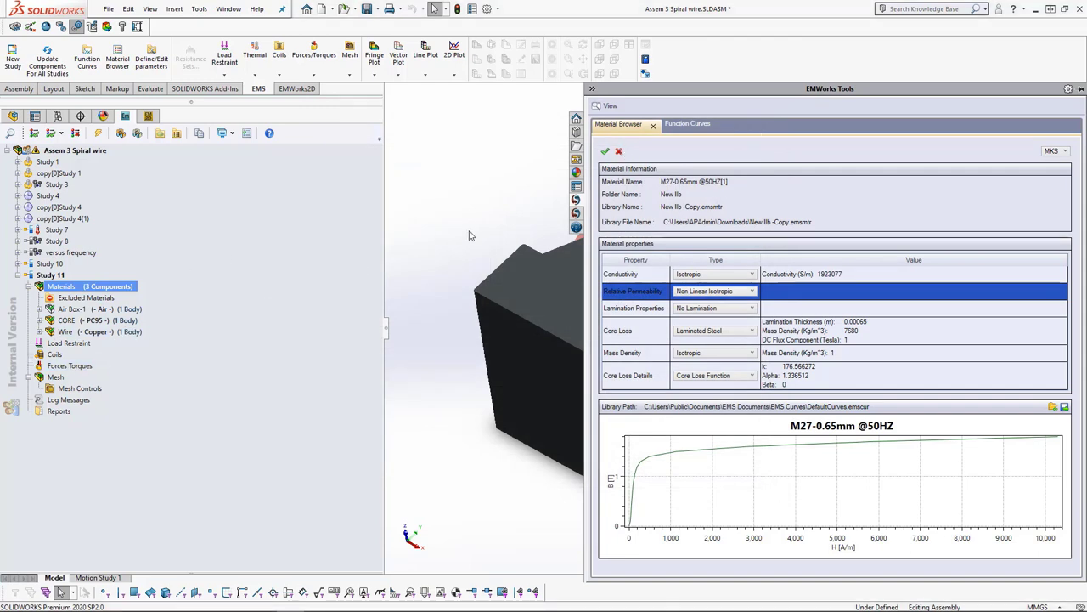
{"action": "right_click", "coordinate": [61, 355]}
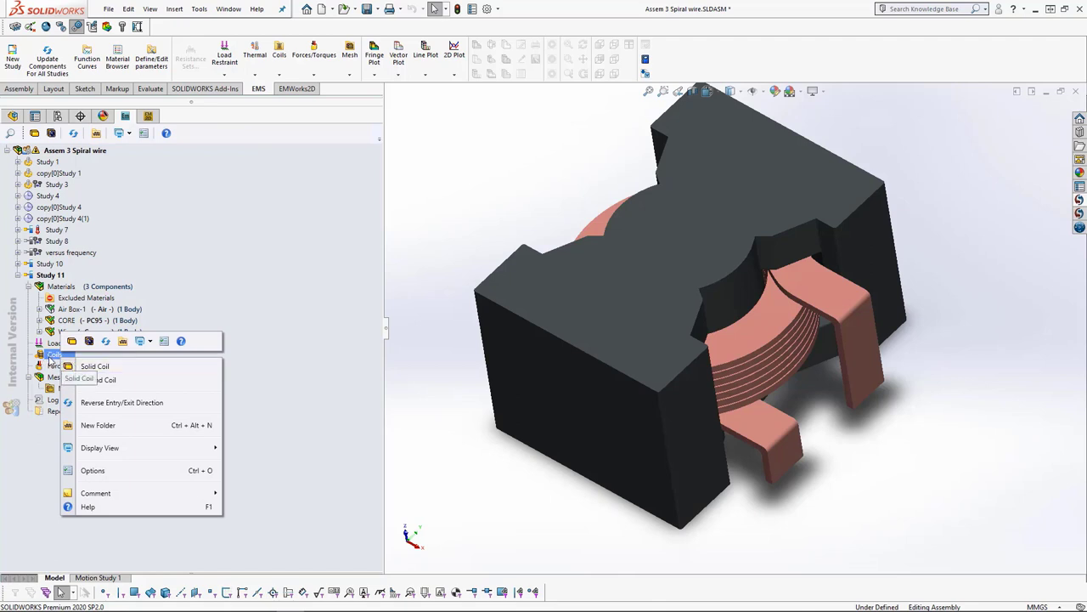
{"action": "left_click", "coordinate": [95, 366]}
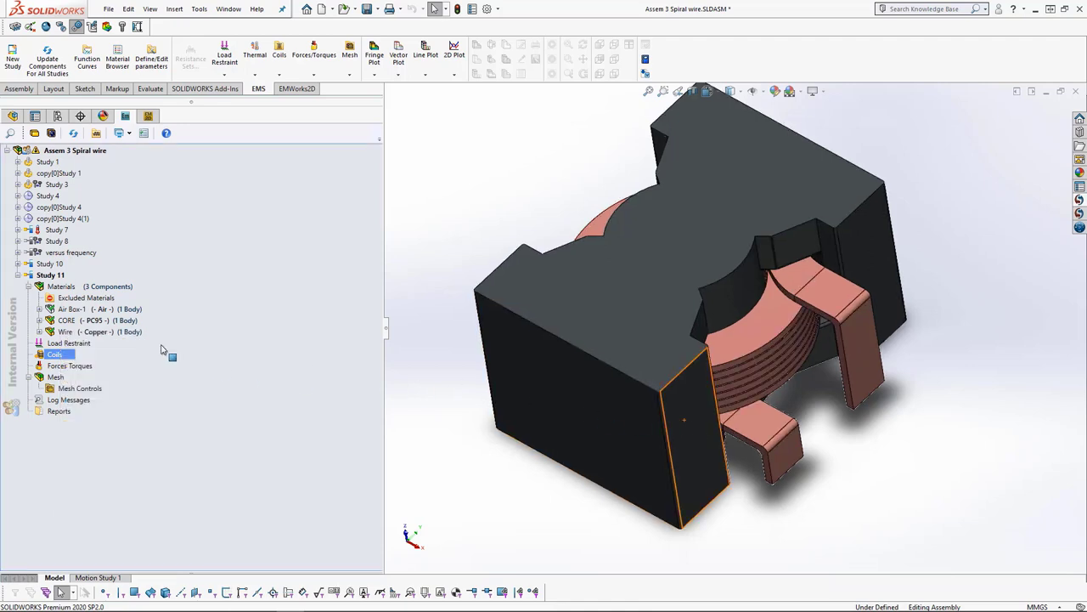
{"action": "middle_click_drag", "start_coordinate": [711, 401], "coordinate": [399, 338]}
{"action": "left_click", "coordinate": [687, 379]}
Set one wire end face as the coil's entry port, with Show Preview on
{"action": "left_click", "coordinate": [321, 303]}
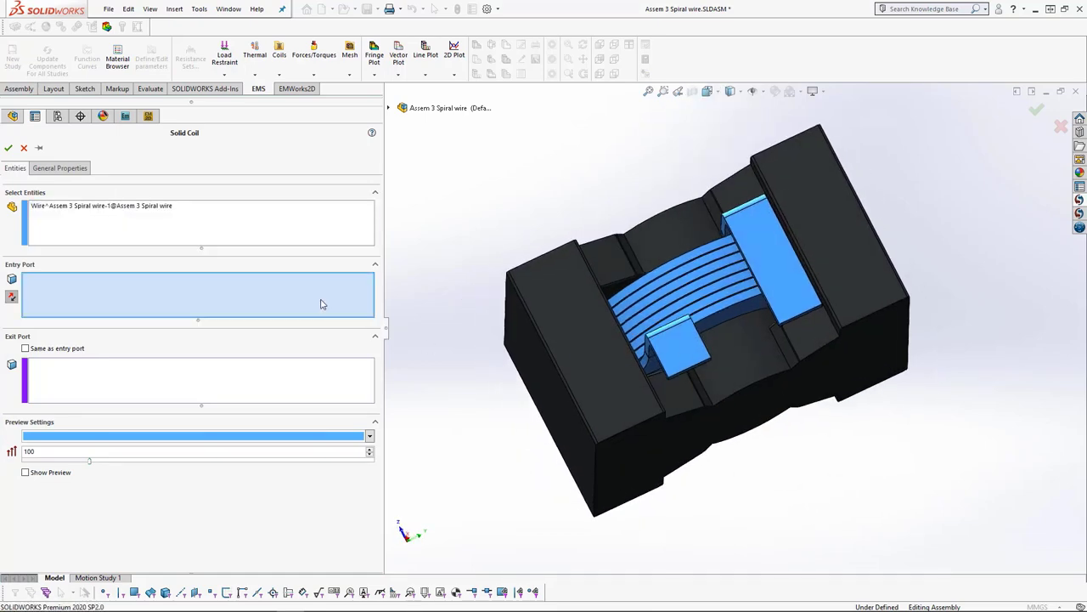
{"action": "middle_click_drag", "start_coordinate": [703, 411], "coordinate": [620, 264]}
{"action": "left_click", "coordinate": [618, 261]}
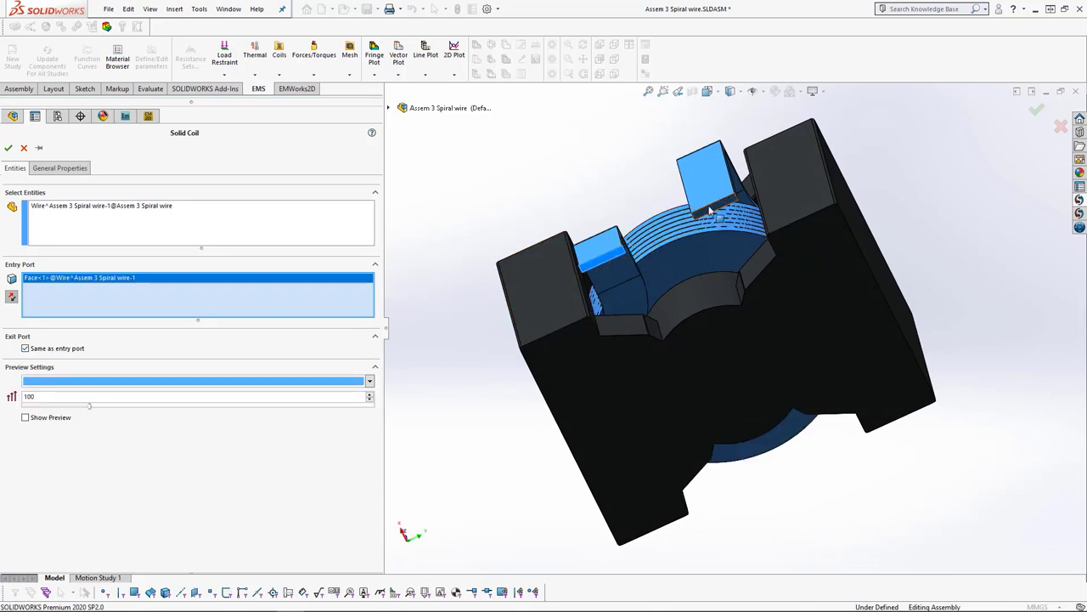
{"action": "left_click", "coordinate": [717, 214]}
{"action": "left_click", "coordinate": [68, 419]}
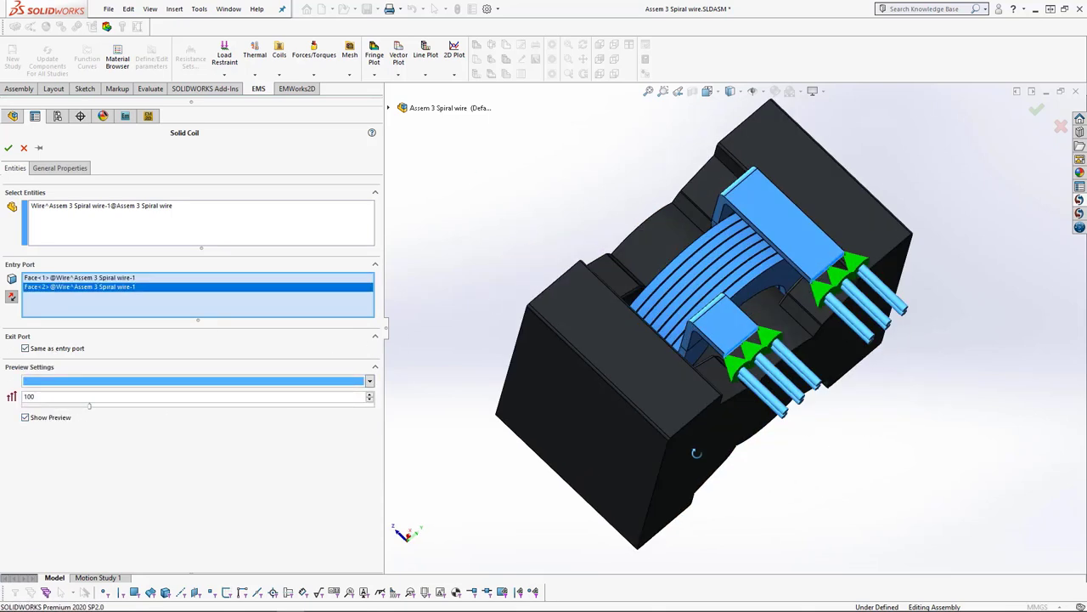
{"action": "left_click", "coordinate": [38, 350]}
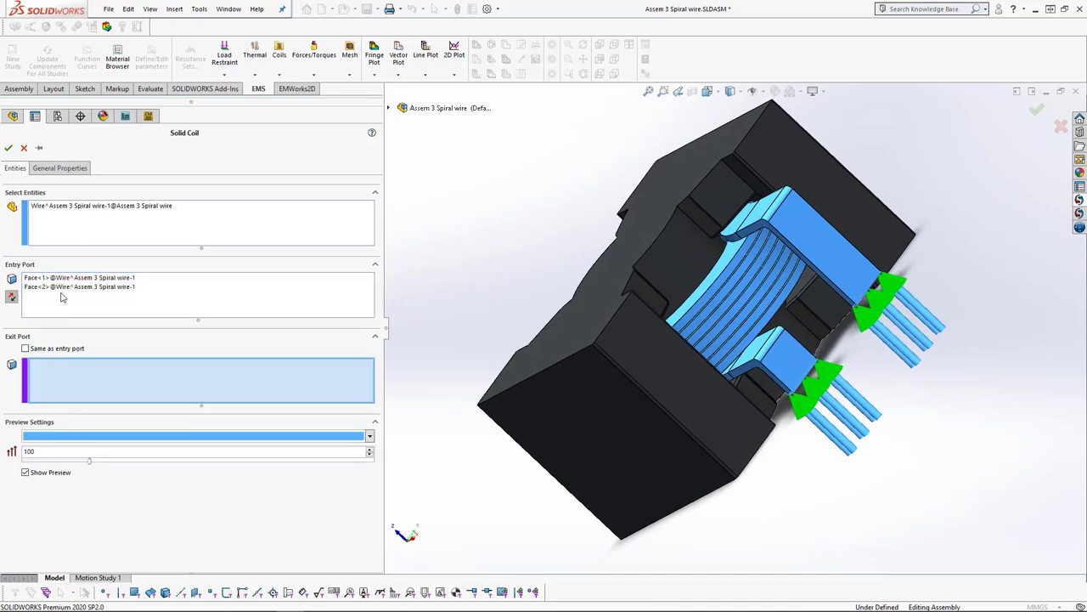
{"action": "right_click", "coordinate": [65, 287]}
{"action": "left_click", "coordinate": [90, 304]}
Set the other wire end face as the coil's exit port
{"action": "left_click", "coordinate": [107, 399]}
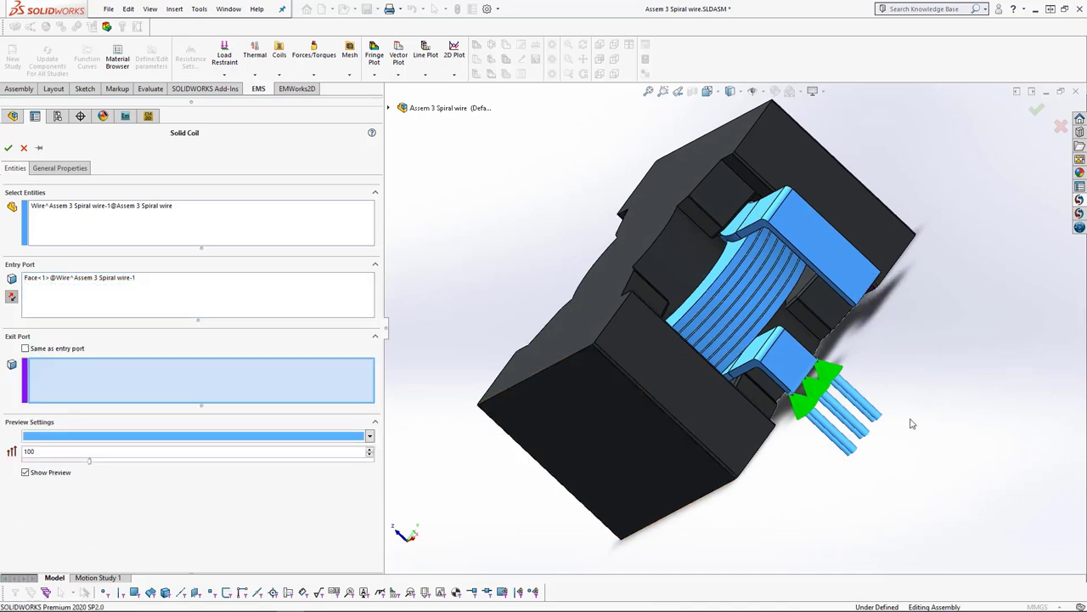
{"action": "middle_click_drag", "start_coordinate": [976, 424], "coordinate": [720, 179]}
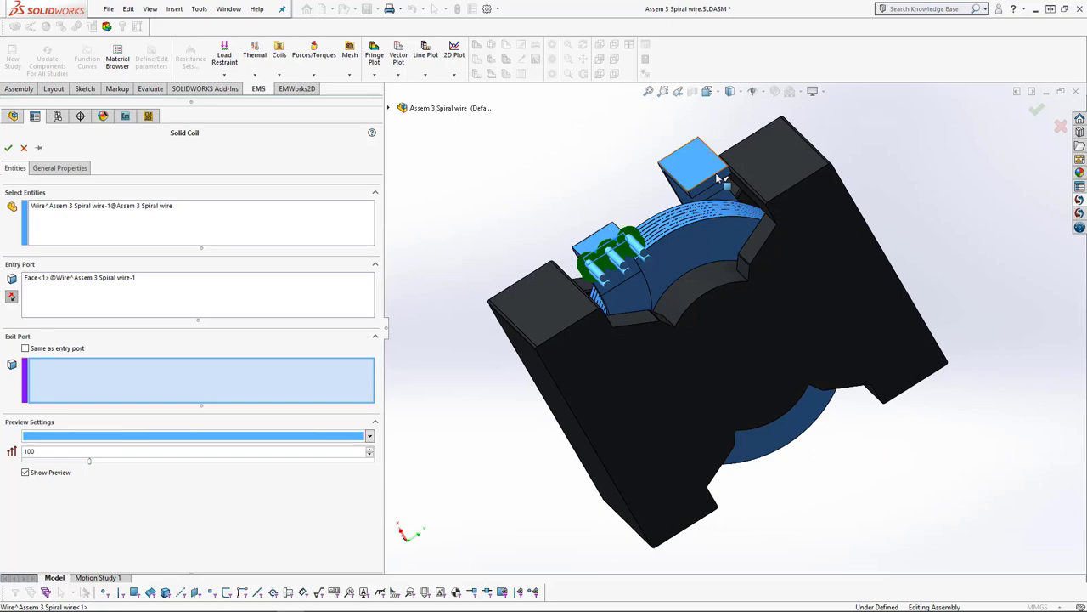
{"action": "left_click", "coordinate": [721, 178]}
{"action": "left_click", "coordinate": [713, 175]}
{"action": "left_click", "coordinate": [713, 175]}
{"action": "middle_click_drag", "start_coordinate": [881, 302], "coordinate": [995, 457]}
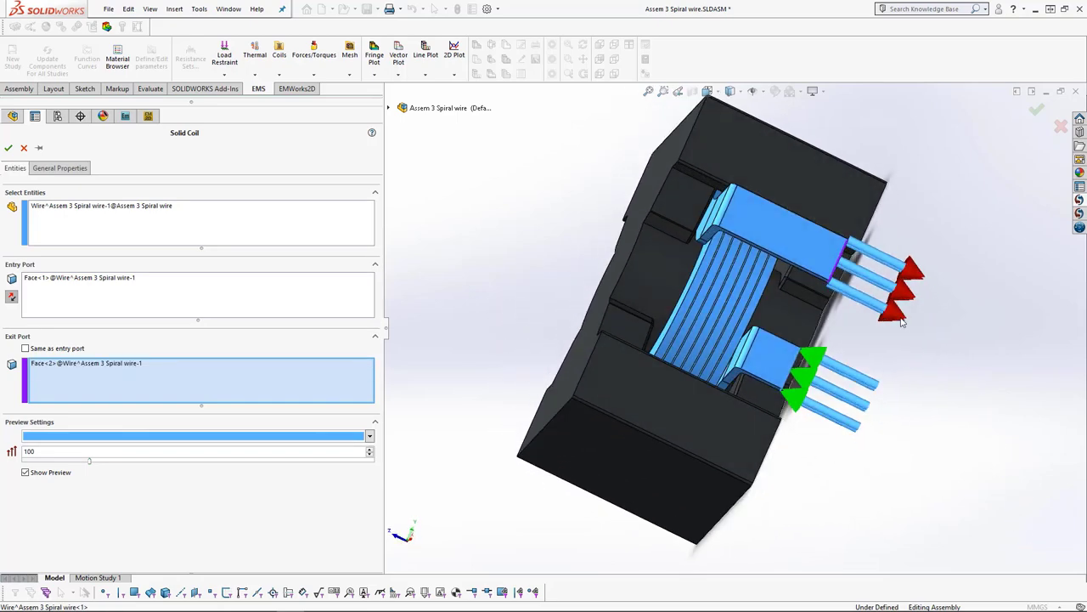
{"action": "middle_click_drag", "start_coordinate": [882, 272], "coordinate": [892, 308]}
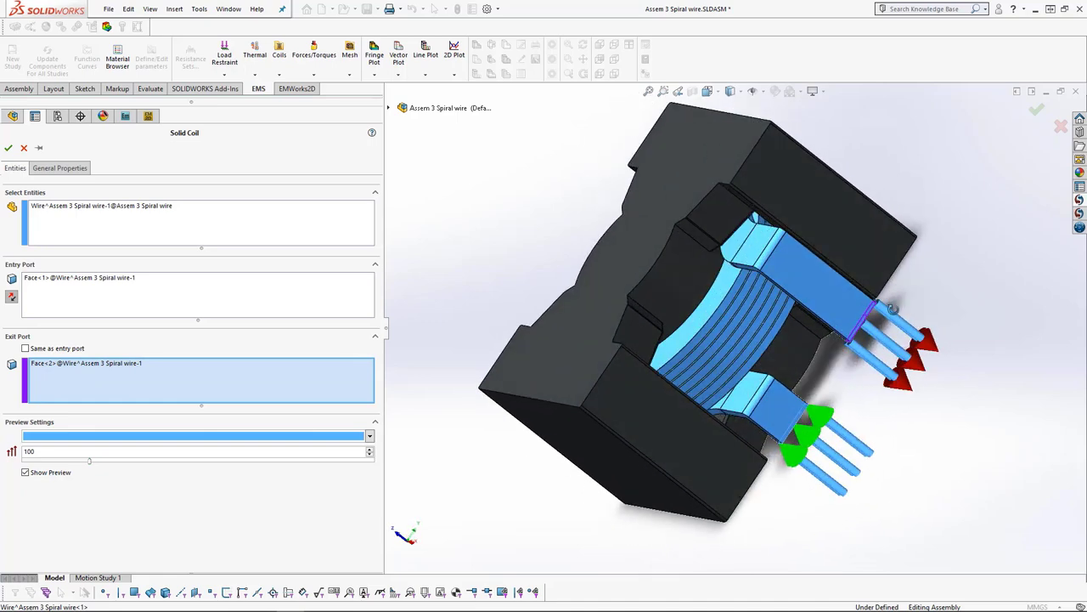
Switch the coil to voltage driven, then cancel the Solid Coil and reopen the Coils options
{"action": "left_click", "coordinate": [77, 171]}
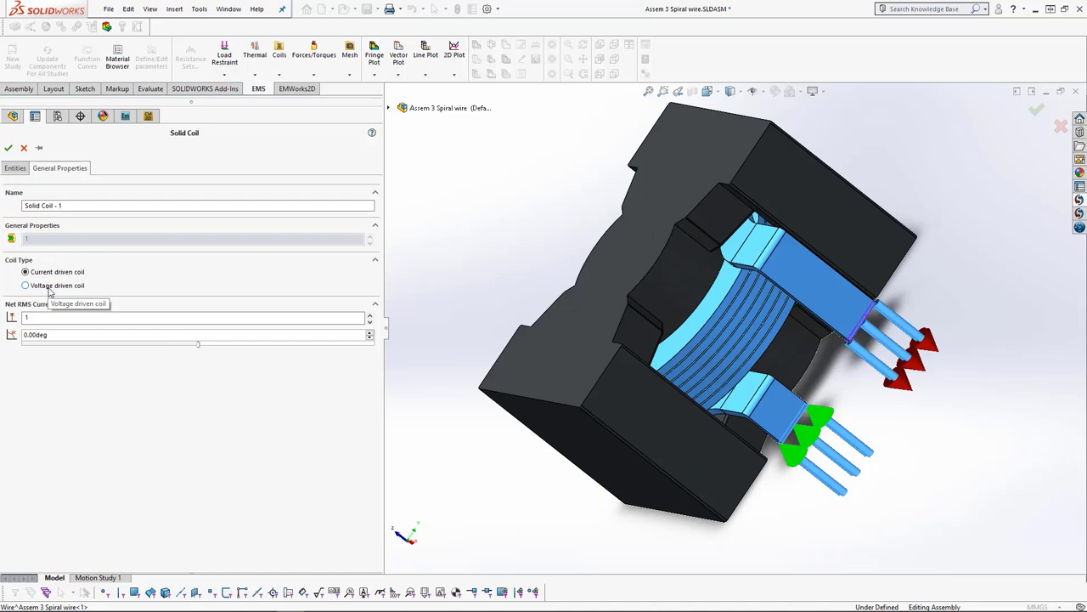
{"action": "left_click", "coordinate": [49, 290]}
{"action": "left_click", "coordinate": [49, 317]}
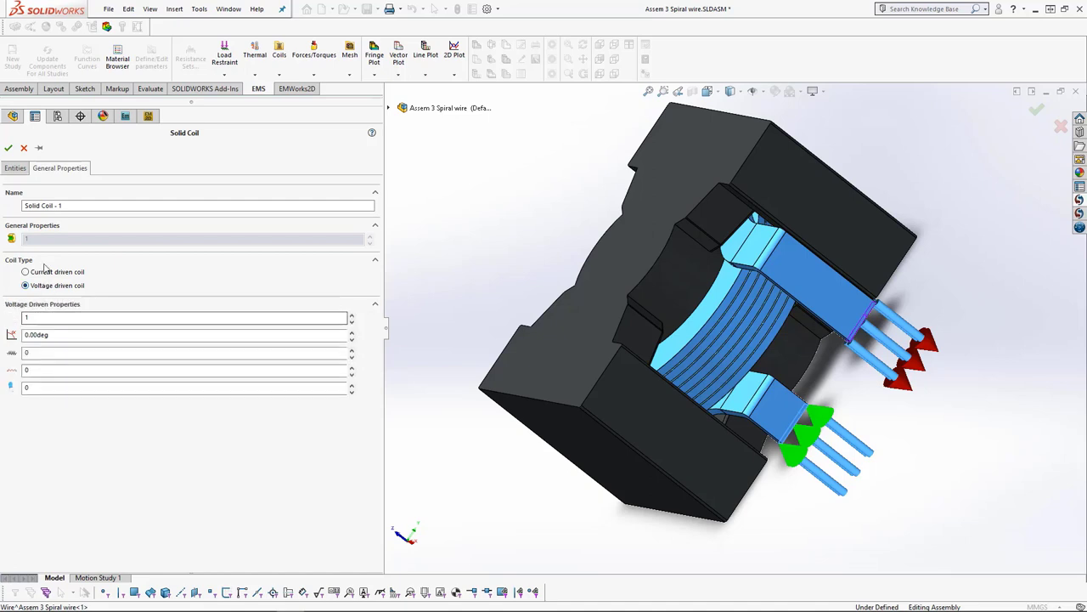
{"action": "left_click", "coordinate": [25, 149]}
{"action": "left_click", "coordinate": [68, 356]}
{"action": "right_click", "coordinate": [68, 356]}
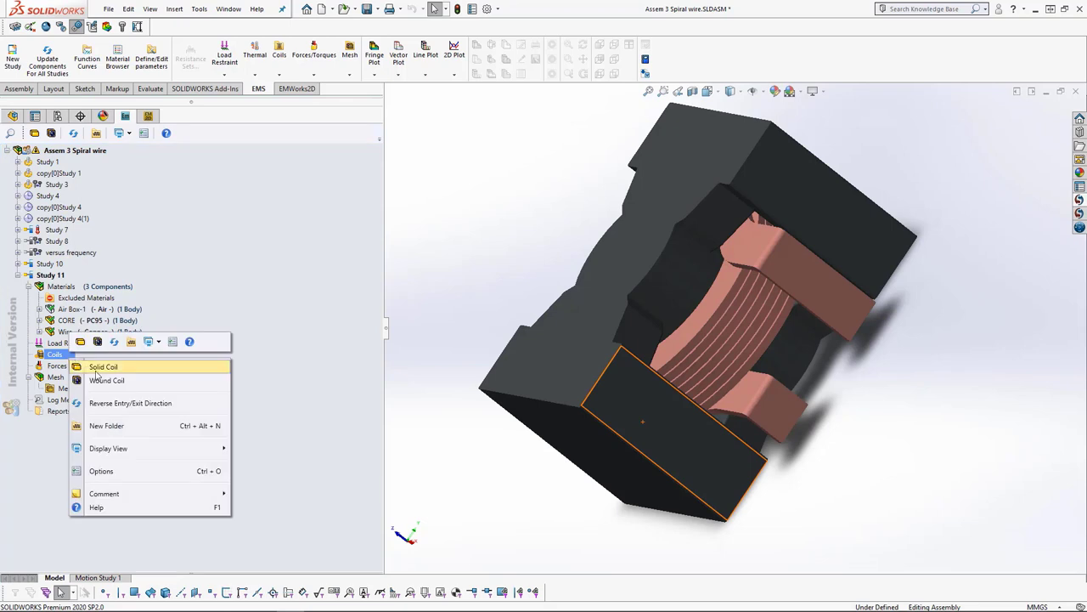
Try a Wound Coil with one face for entry and exit, checking turns and 0.907 filling factor, then cancel
{"action": "left_click", "coordinate": [93, 380]}
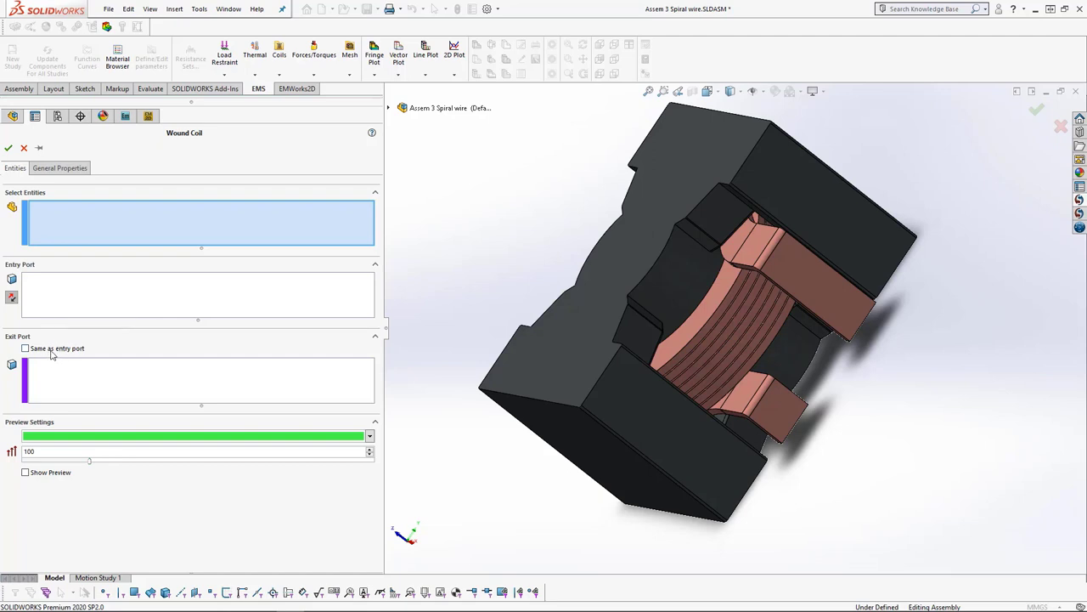
{"action": "left_click", "coordinate": [26, 349]}
{"action": "left_click", "coordinate": [58, 299]}
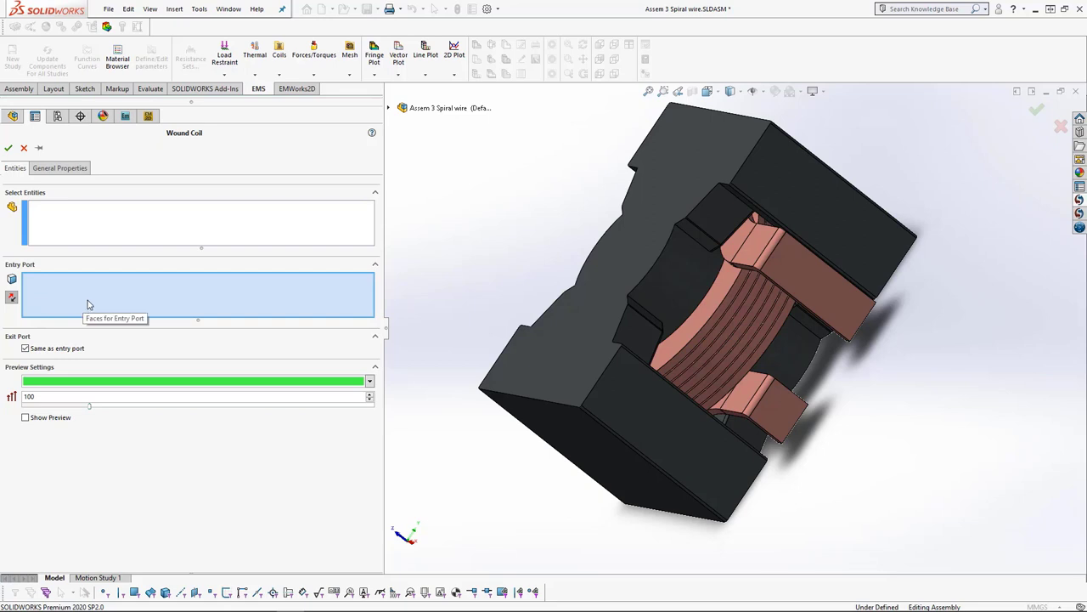
{"action": "left_click", "coordinate": [61, 170]}
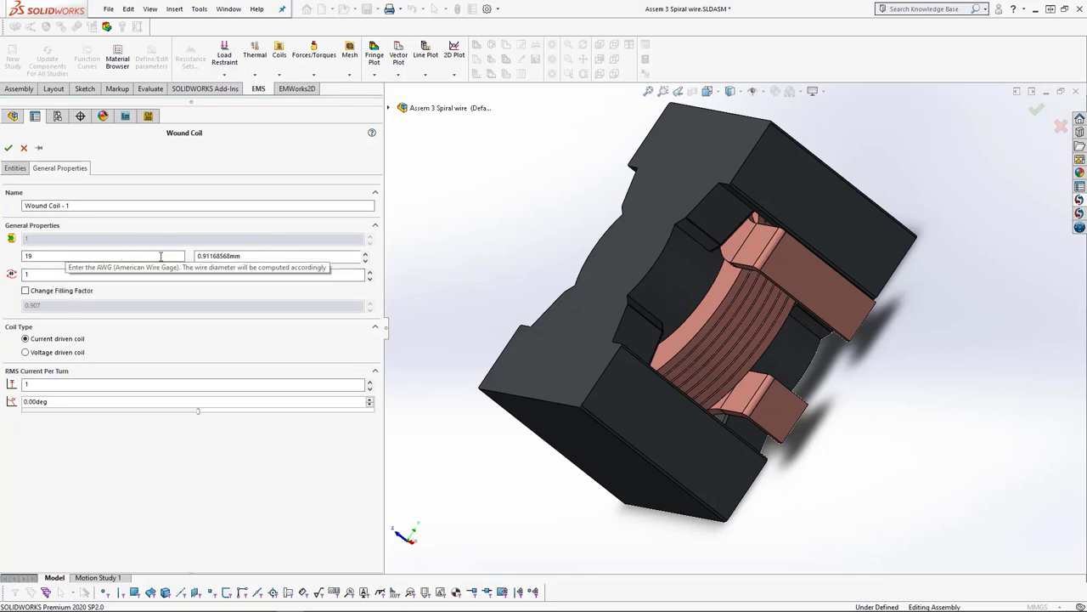
{"action": "left_click", "coordinate": [74, 274]}
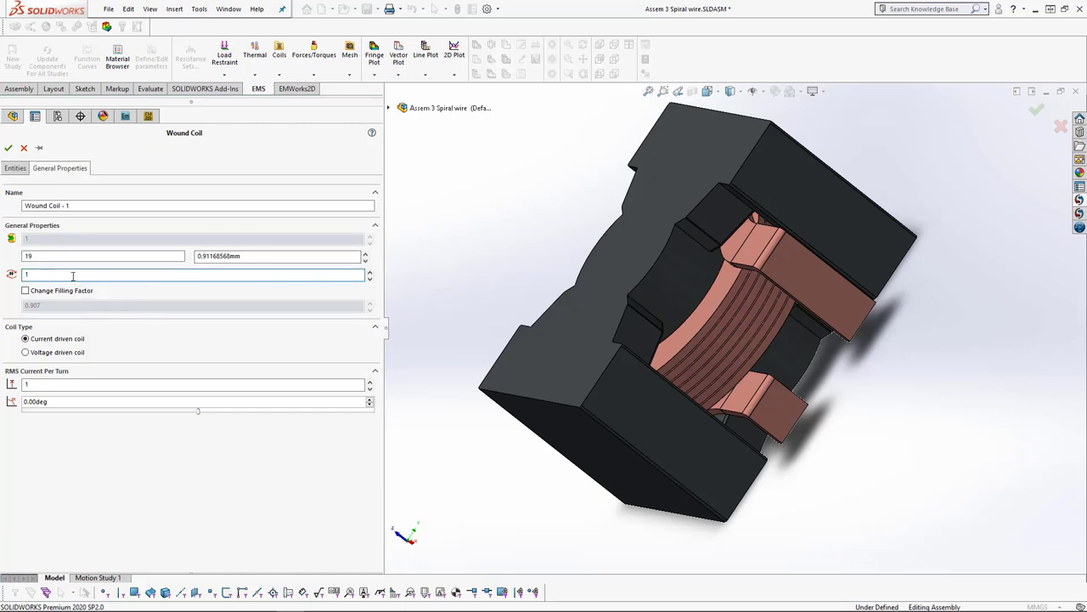
{"action": "left_click", "coordinate": [72, 293]}
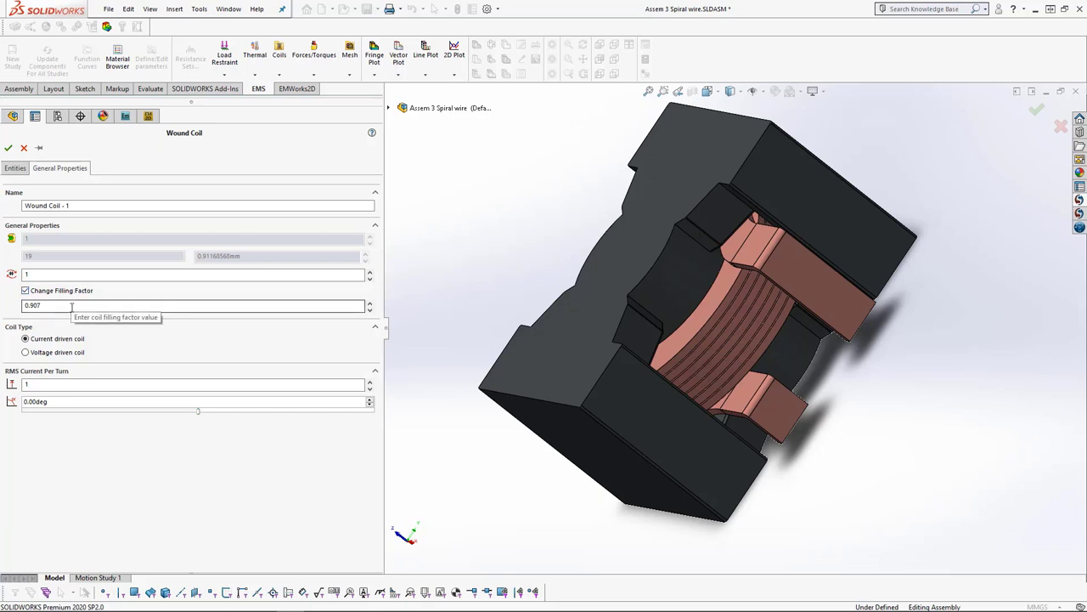
{"action": "left_click", "coordinate": [64, 293]}
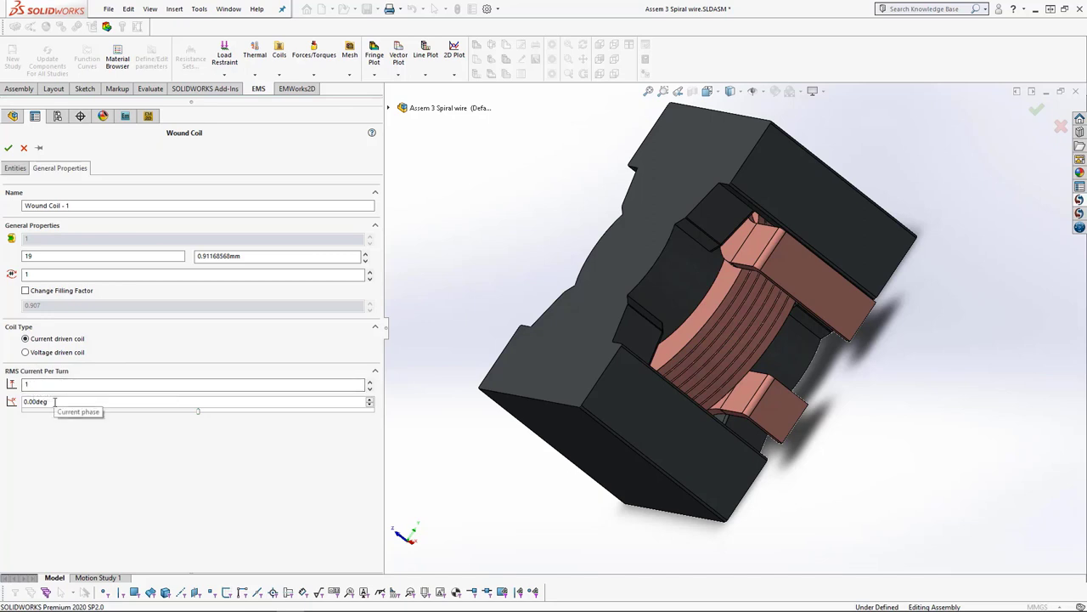
{"action": "left_click", "coordinate": [24, 149]}
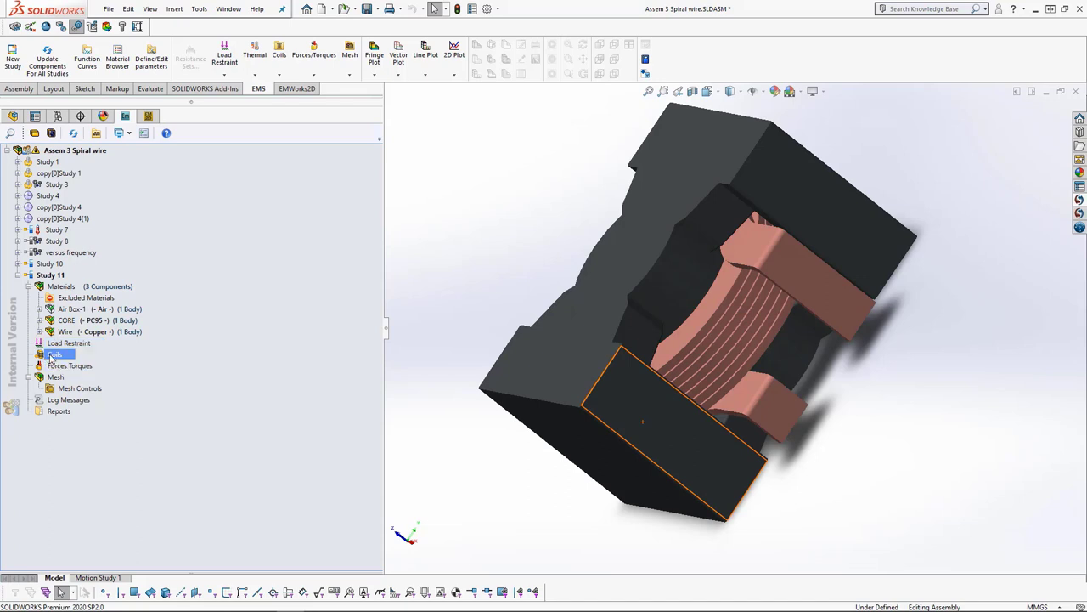
Choose Lorentz Force under Forces Torques, then bring up Study 11's Mesh commands
{"action": "right_click", "coordinate": [52, 367]}
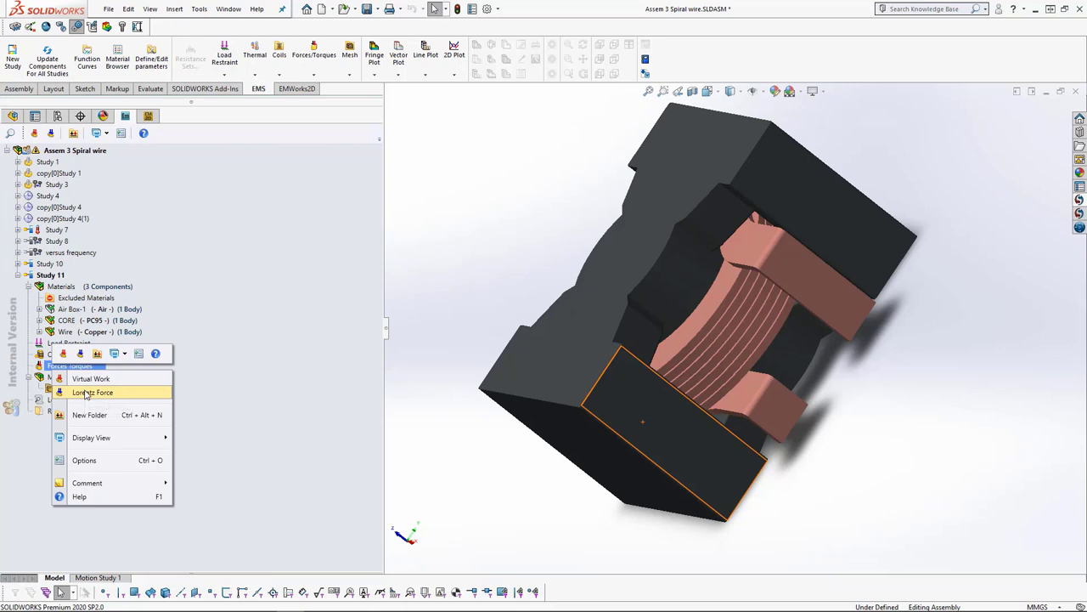
{"action": "left_click", "coordinate": [86, 393]}
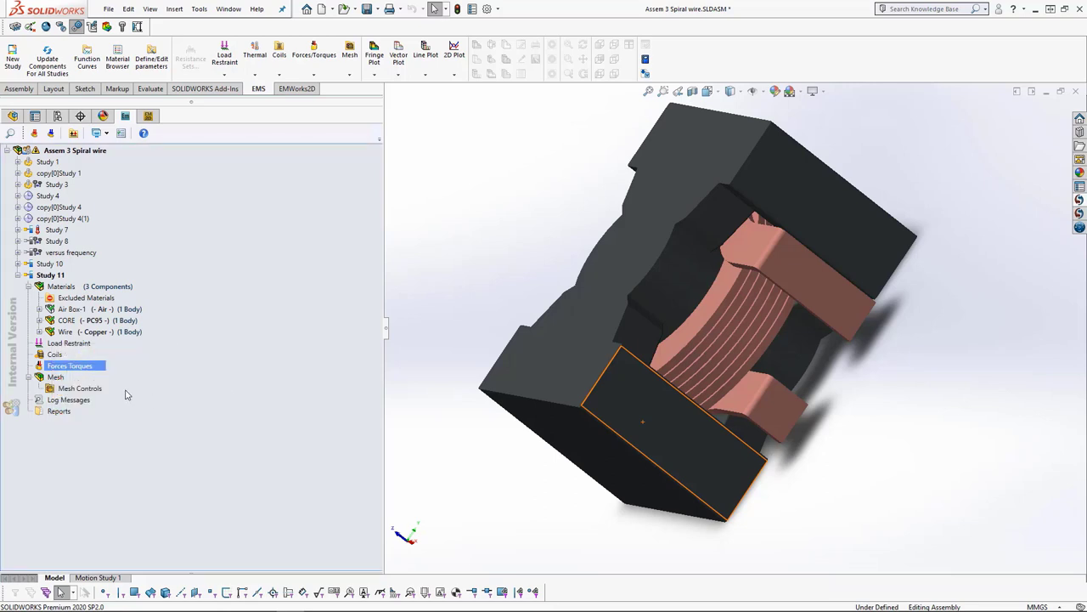
{"action": "right_click", "coordinate": [51, 377]}
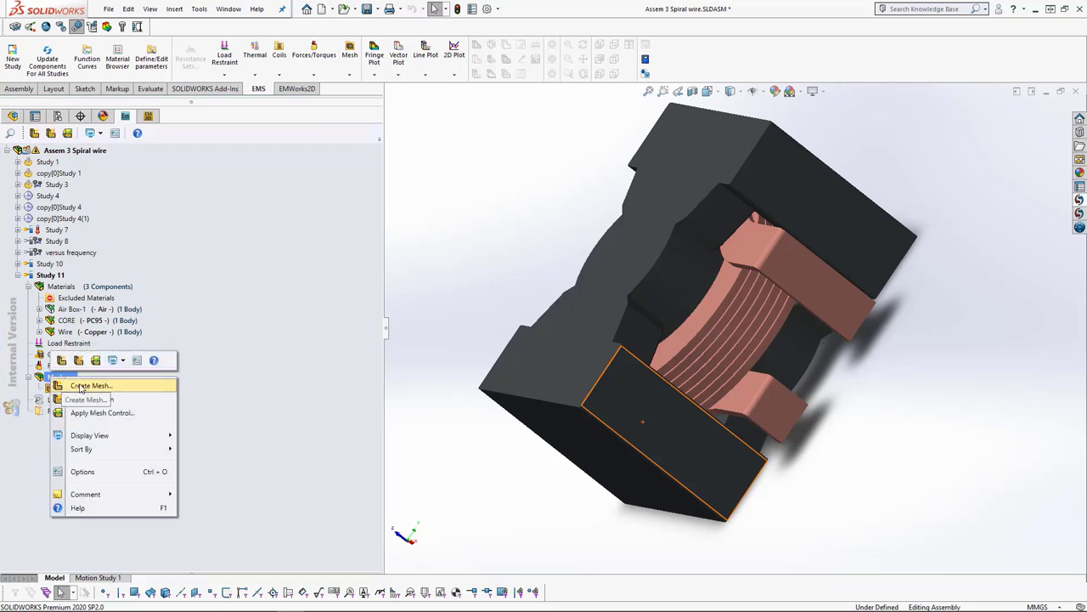
Inspect Create Mesh sizes 4.79992293 mm and 0.13181043 mm, close it, and check the CORE's PC95
{"action": "left_click", "coordinate": [81, 386]}
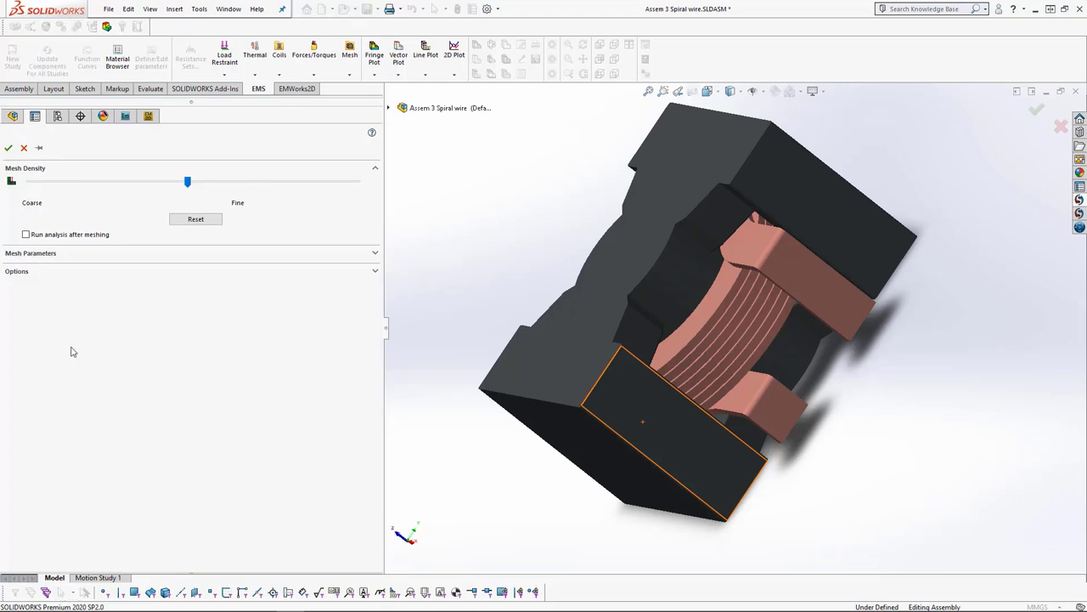
{"action": "left_click", "coordinate": [18, 274]}
{"action": "left_click", "coordinate": [28, 253]}
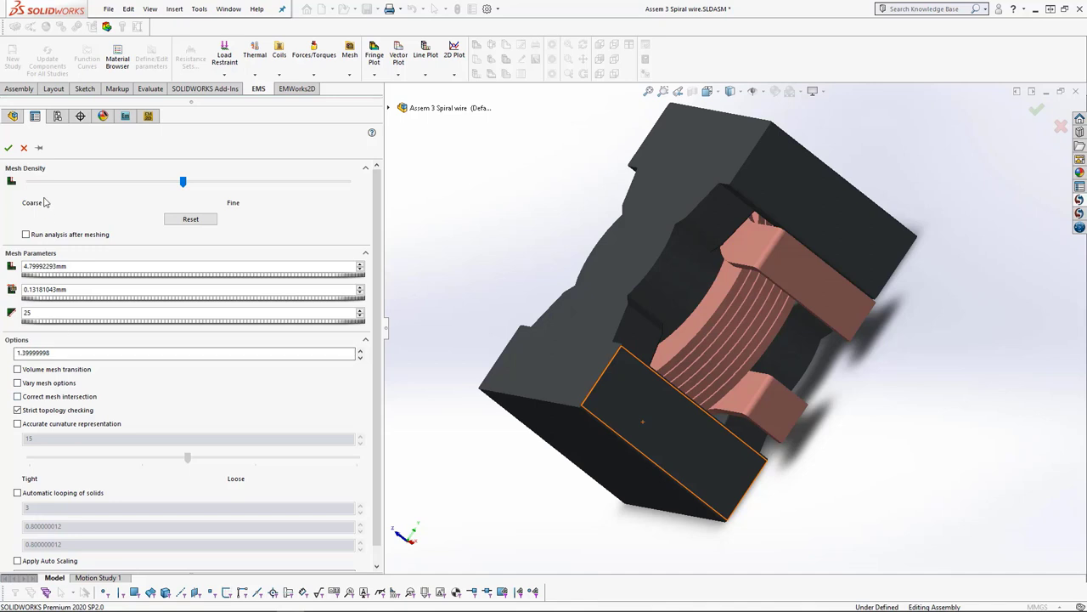
{"action": "left_click", "coordinate": [24, 148]}
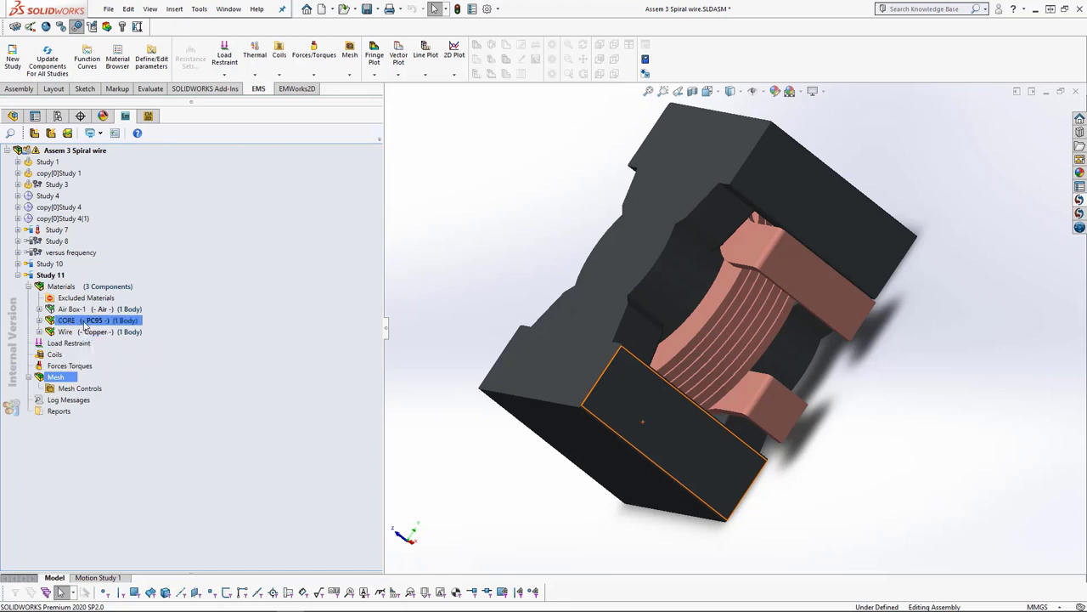
{"action": "mouse_move", "coordinate": [85, 327]}
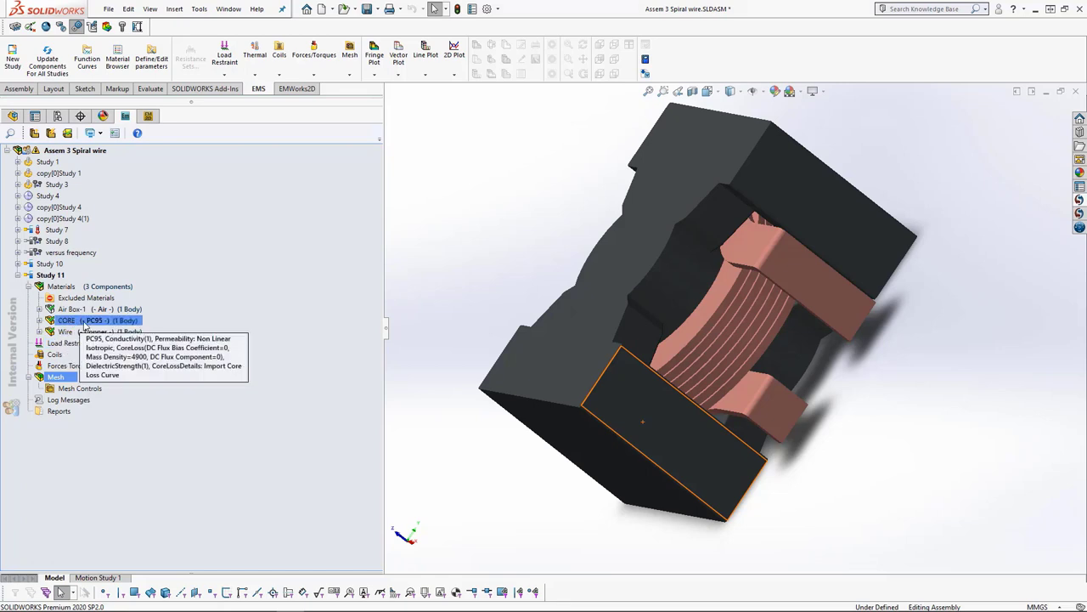
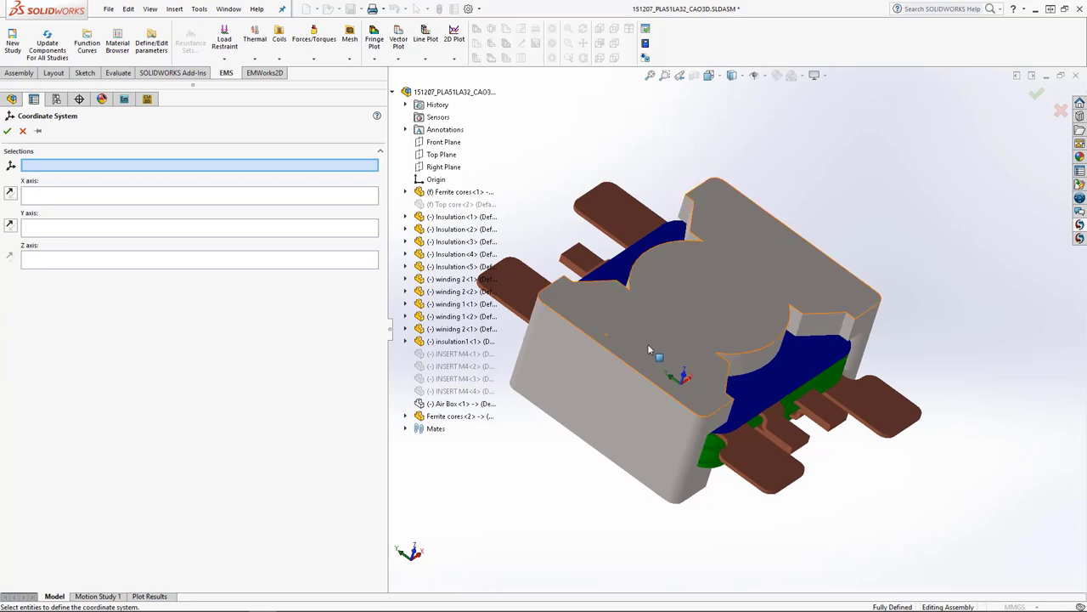
Set Coordinate System1's Y axis from the top face of Ferrite cores-2, verify it, and confirm
{"action": "left_click", "coordinate": [126, 233]}
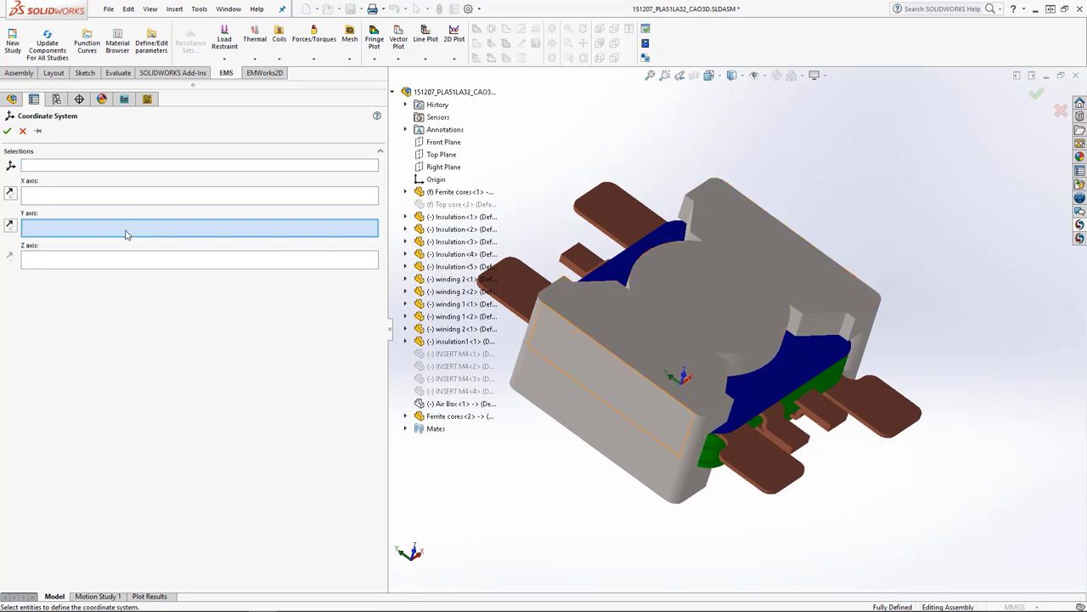
{"action": "left_click", "coordinate": [705, 305]}
{"action": "middle_click_drag", "start_coordinate": [694, 371], "coordinate": [563, 179]}
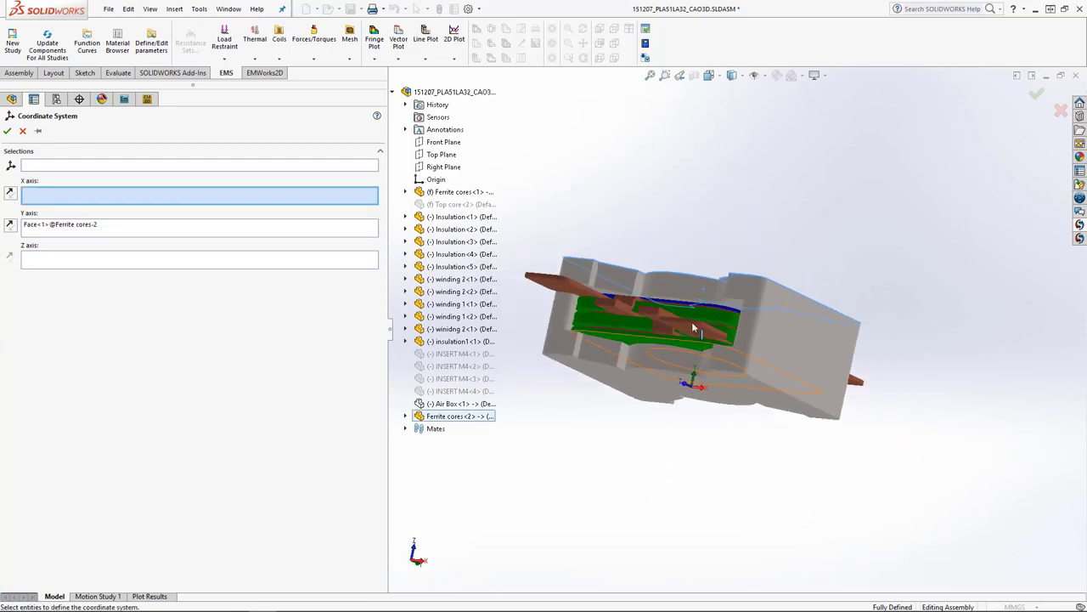
{"action": "middle_click_drag", "start_coordinate": [696, 361], "coordinate": [581, 361]}
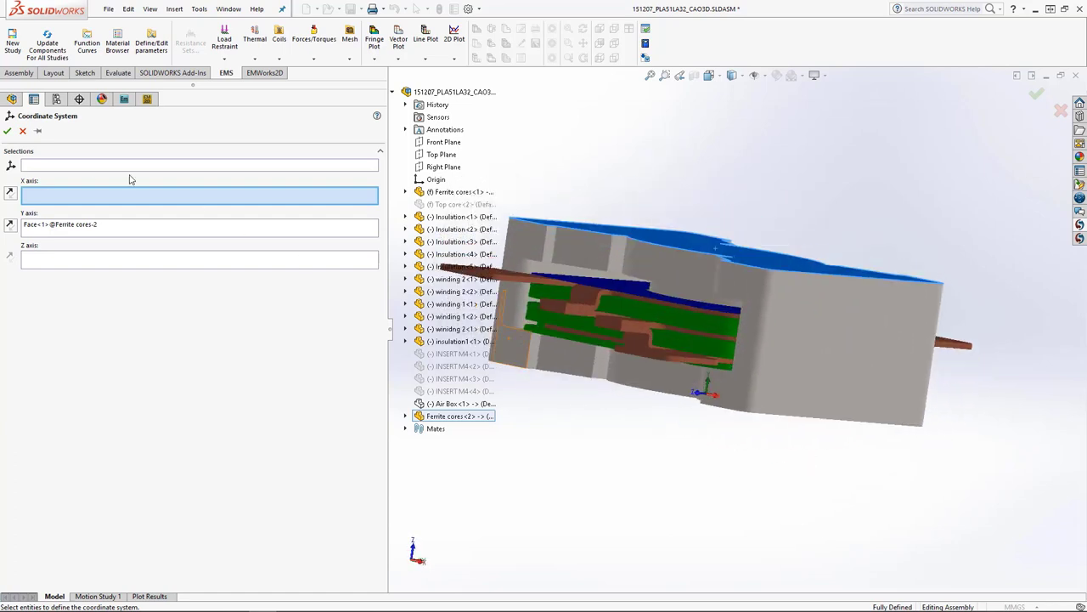
{"action": "left_click", "coordinate": [7, 132]}
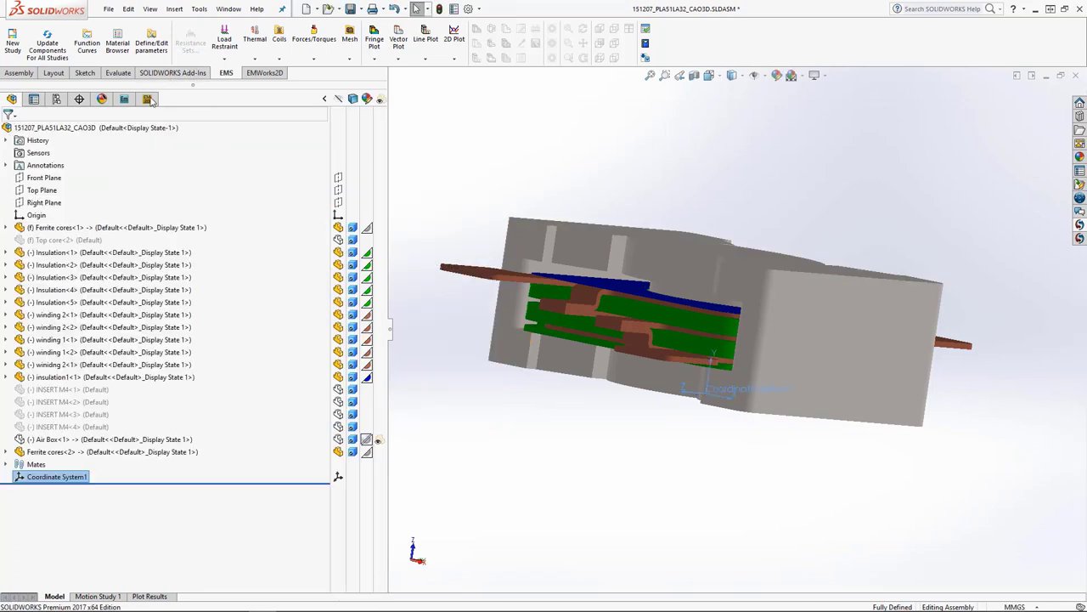
Run EMWorks2D 2D Simplification as Planar with Coordinate System1 and dismiss the success message
{"action": "left_click", "coordinate": [147, 100]}
{"action": "left_click", "coordinate": [108, 132]}
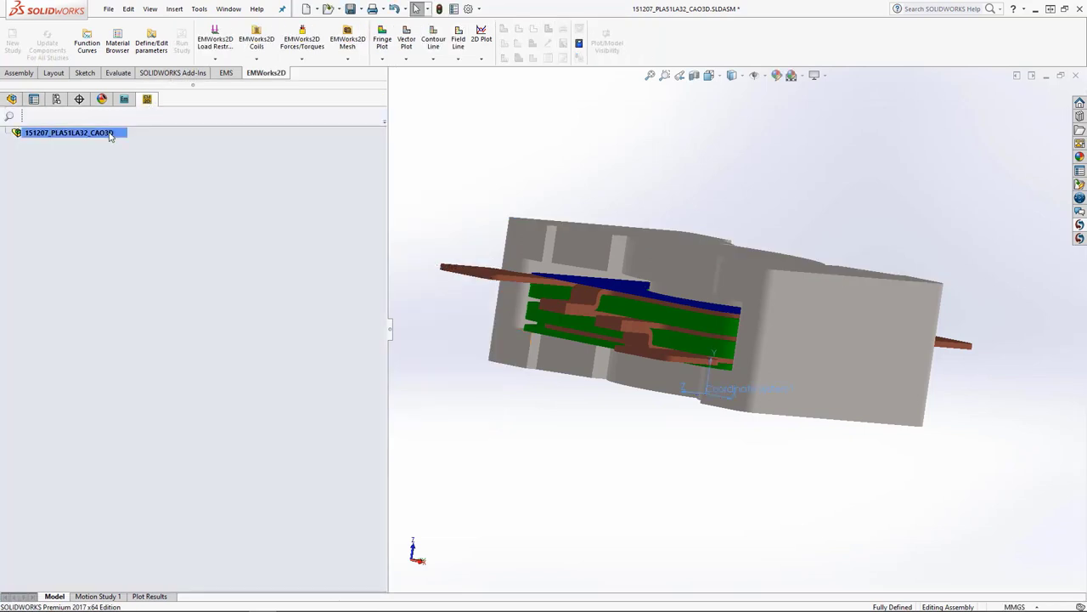
{"action": "right_click", "coordinate": [109, 136]}
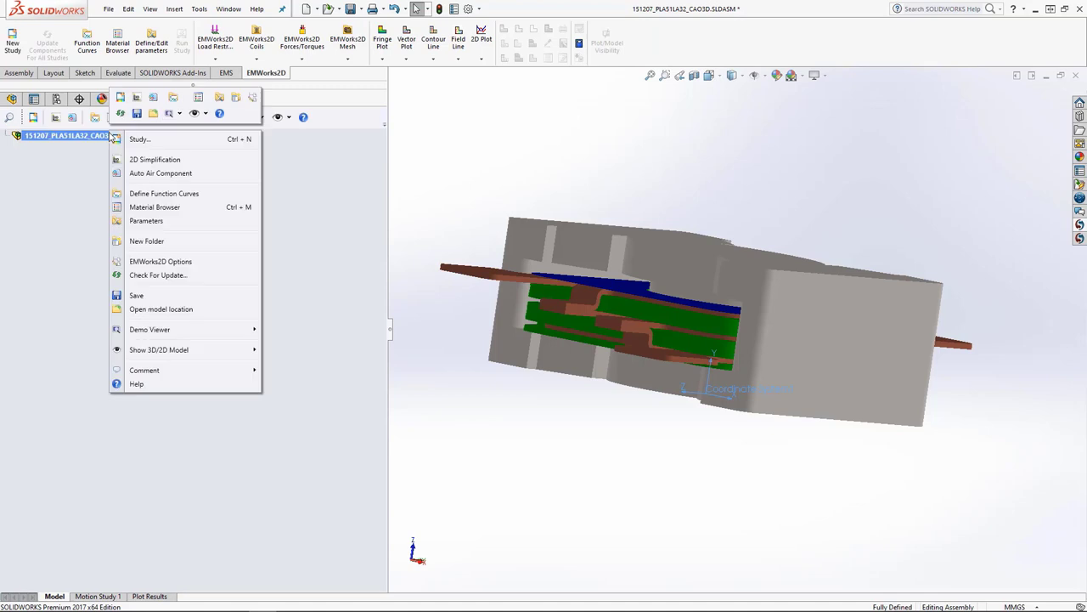
{"action": "left_click", "coordinate": [160, 161]}
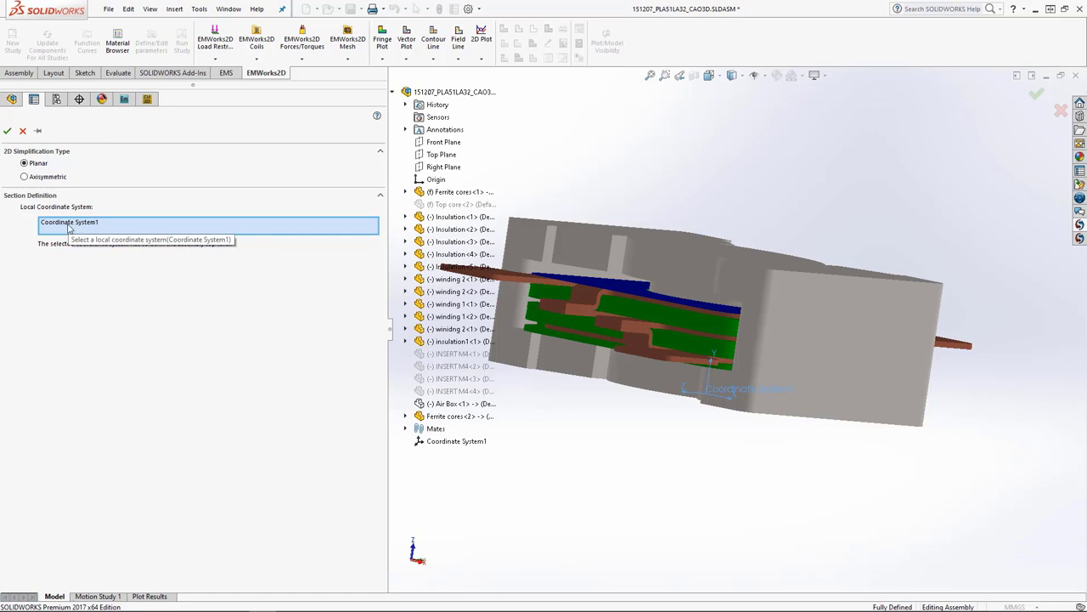
{"action": "left_click", "coordinate": [7, 130]}
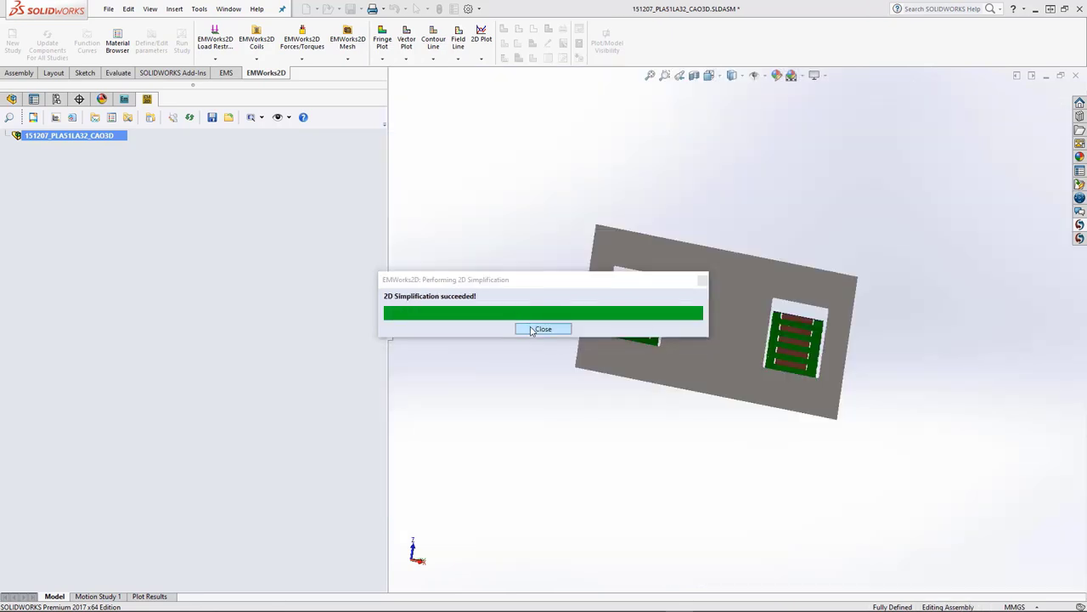
{"action": "left_click", "coordinate": [542, 329]}
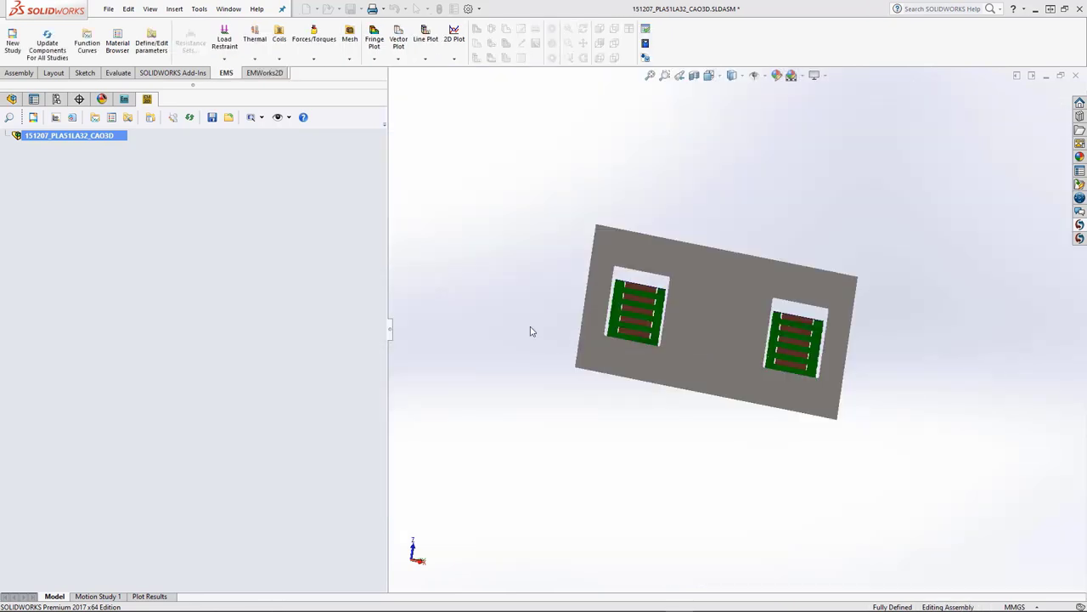
Turn the 2D section to face the screen and glance at the EMWorks2D model actions
{"action": "middle_click_drag", "start_coordinate": [696, 343], "coordinate": [736, 374]}
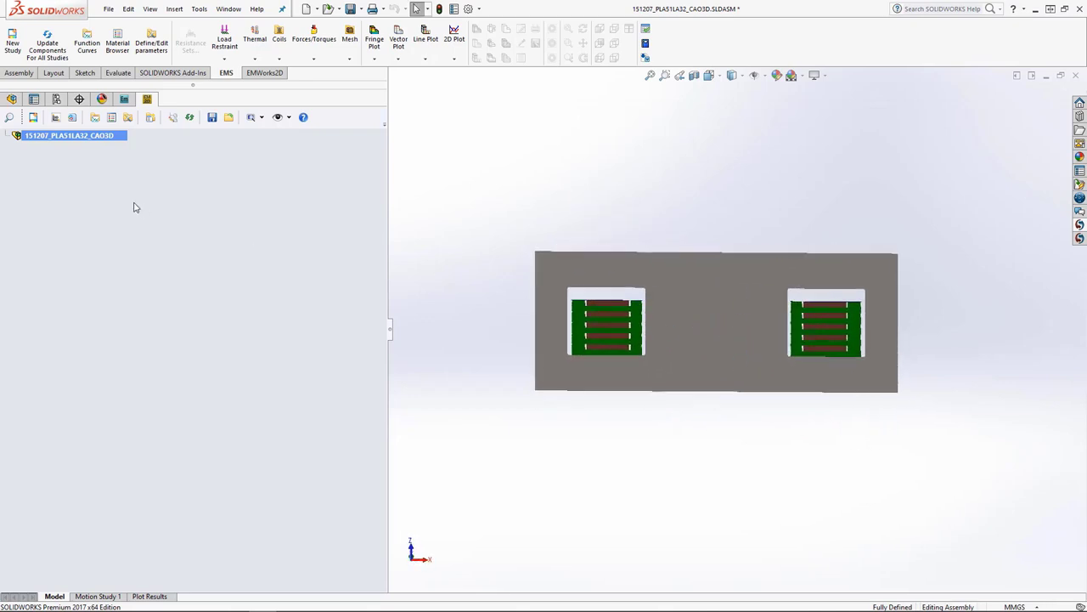
{"action": "right_click", "coordinate": [94, 140]}
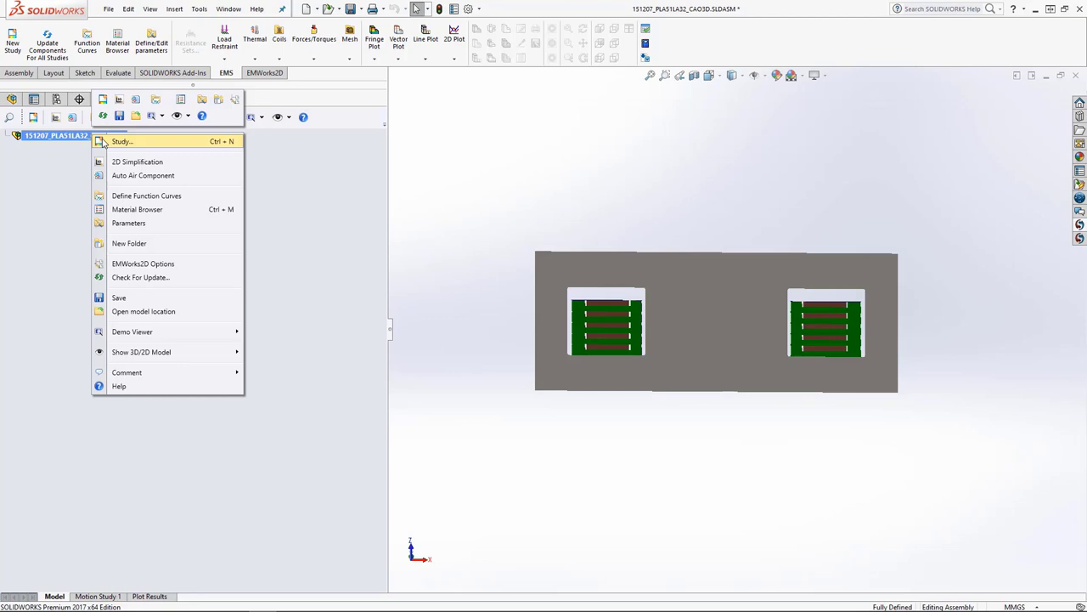
{"action": "left_click", "coordinate": [65, 159]}
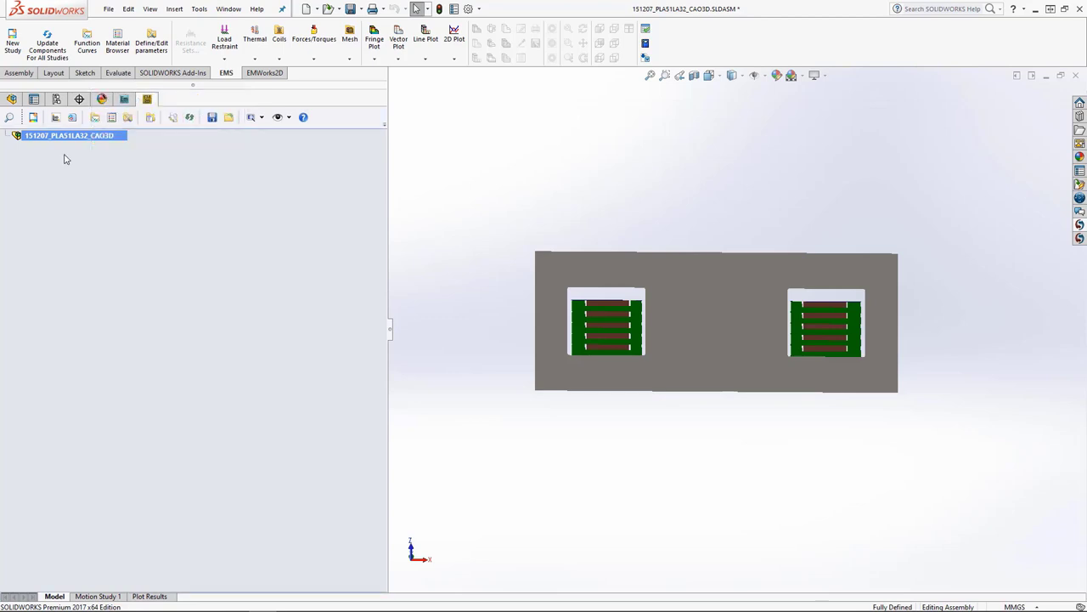
Expand Insulation<1> and its Solid Bodies in the design tree, then return to the EMWorks2D study
{"action": "left_click", "coordinate": [11, 99]}
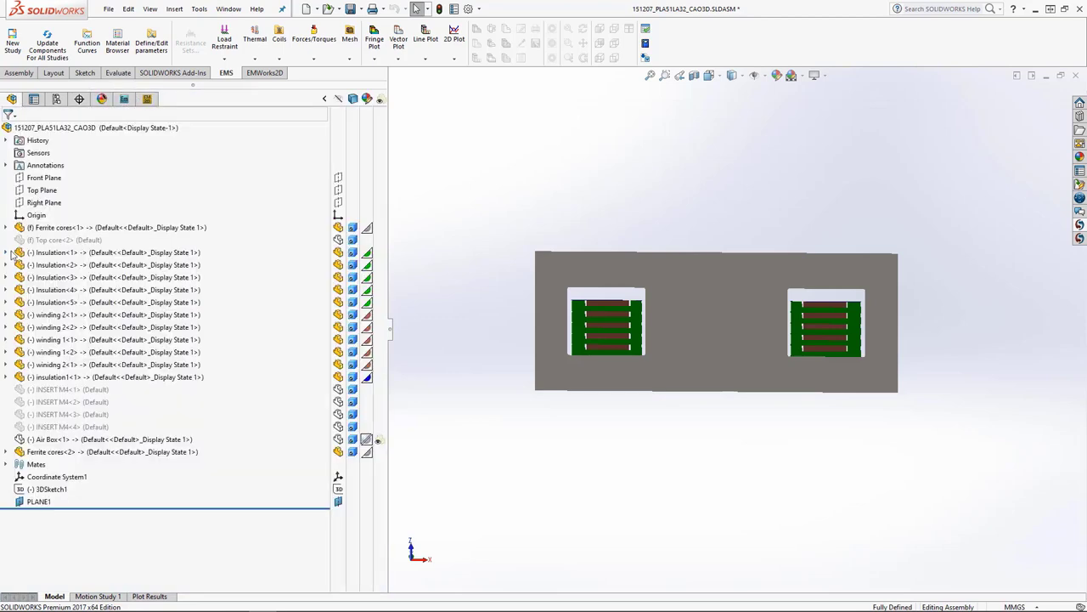
{"action": "left_click", "coordinate": [11, 252]}
{"action": "scroll", "coordinate": [14, 256], "scroll_direction": "down", "scroll_amount": 2}
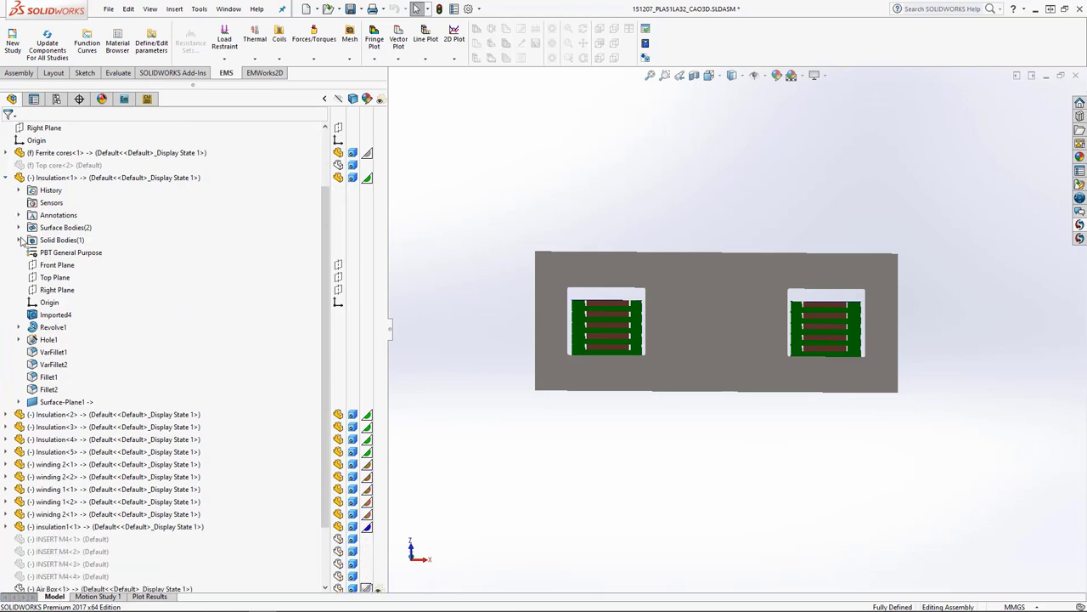
{"action": "left_click", "coordinate": [18, 241]}
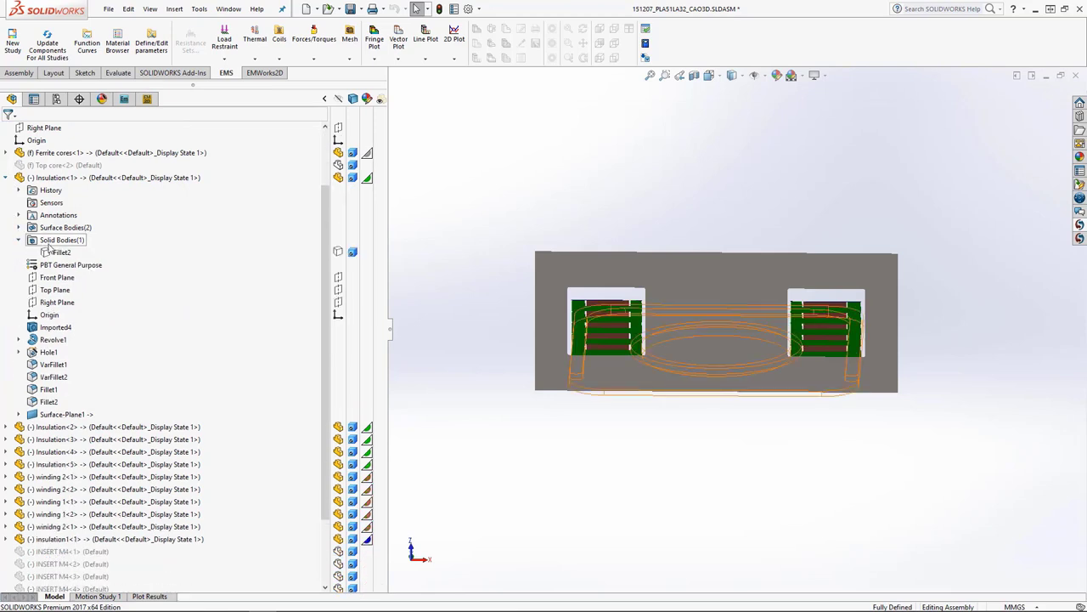
{"action": "left_click", "coordinate": [146, 99]}
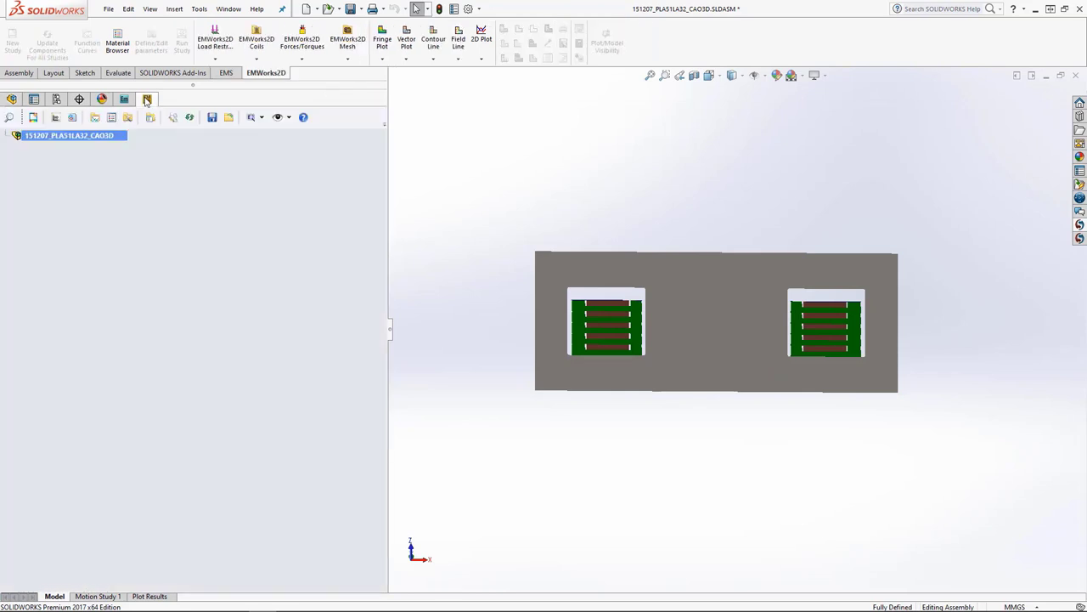
Check the Show 3D/2D Model options for the simplified model, then close the menu unchanged
{"action": "right_click", "coordinate": [93, 141]}
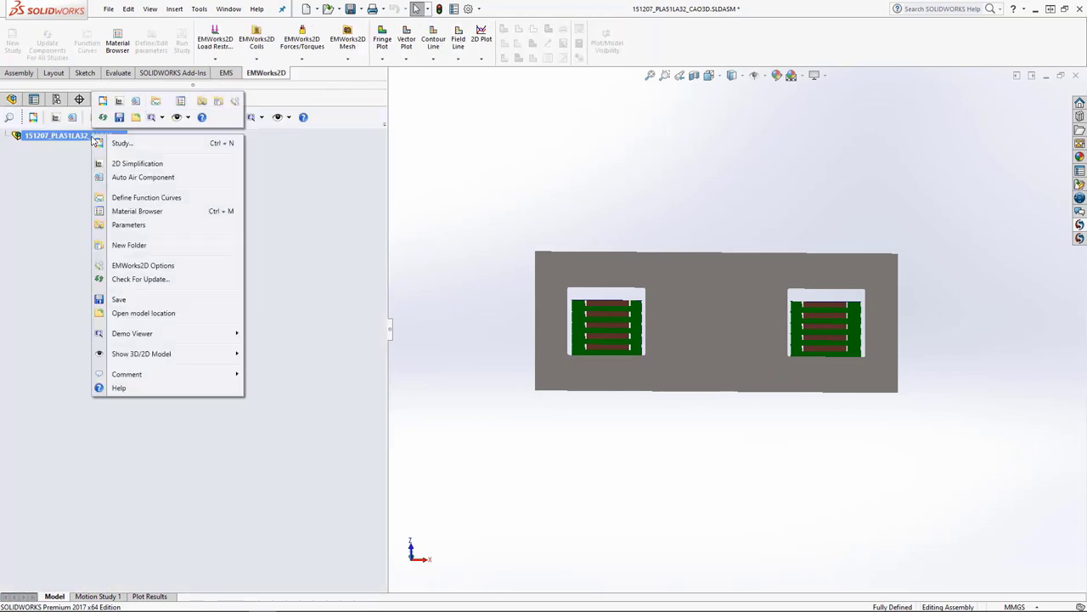
{"action": "mouse_move", "coordinate": [155, 360]}
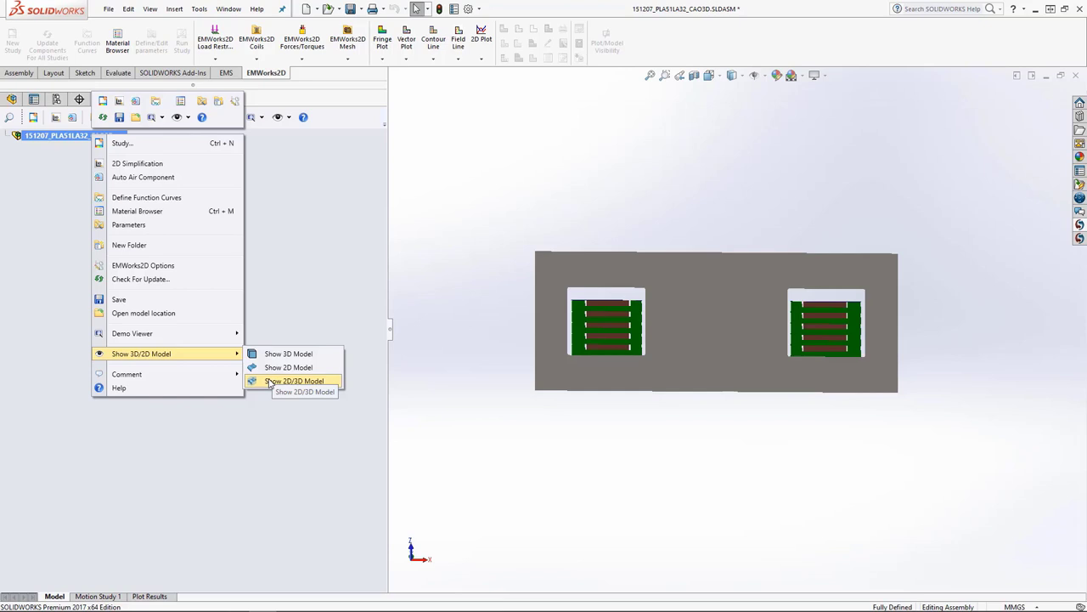
{"action": "left_click", "coordinate": [476, 365]}
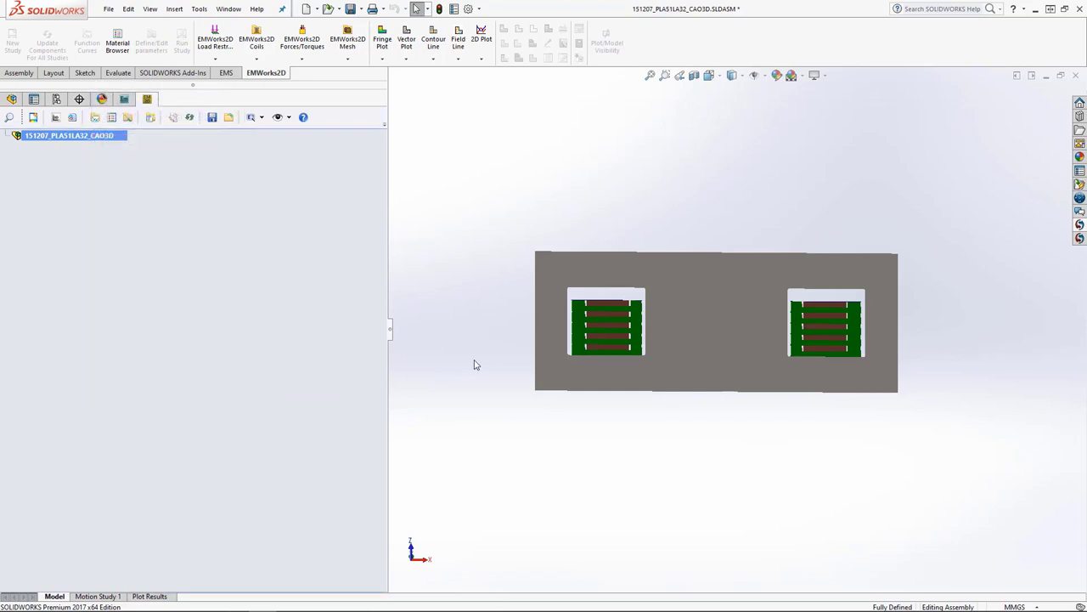